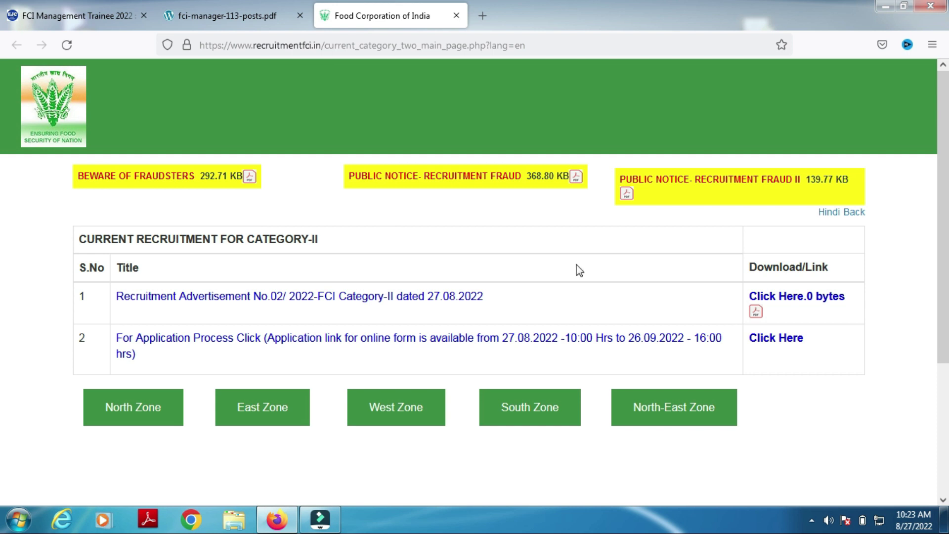
Step: Open the Category-II online application link from the Food Corporation of India page and start a new registration
left_click(780, 339)
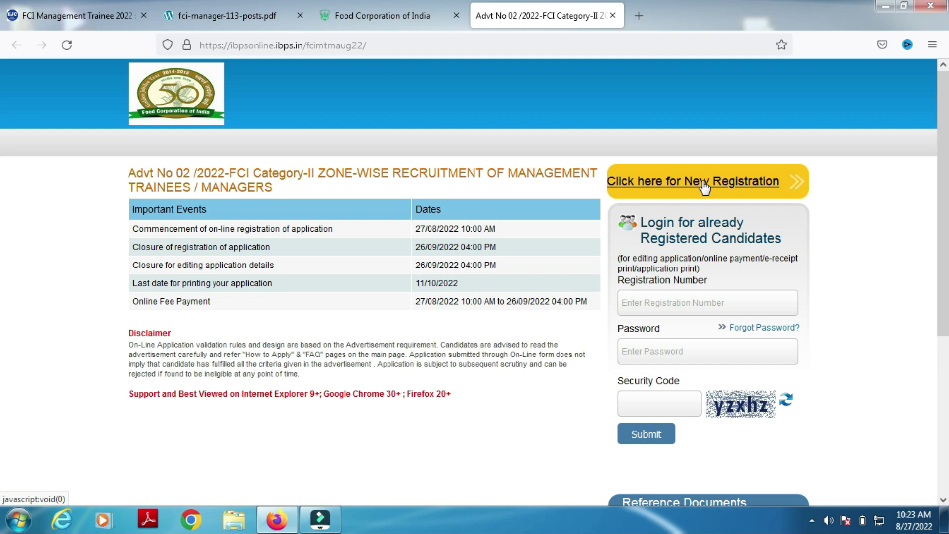
left_click(380, 15)
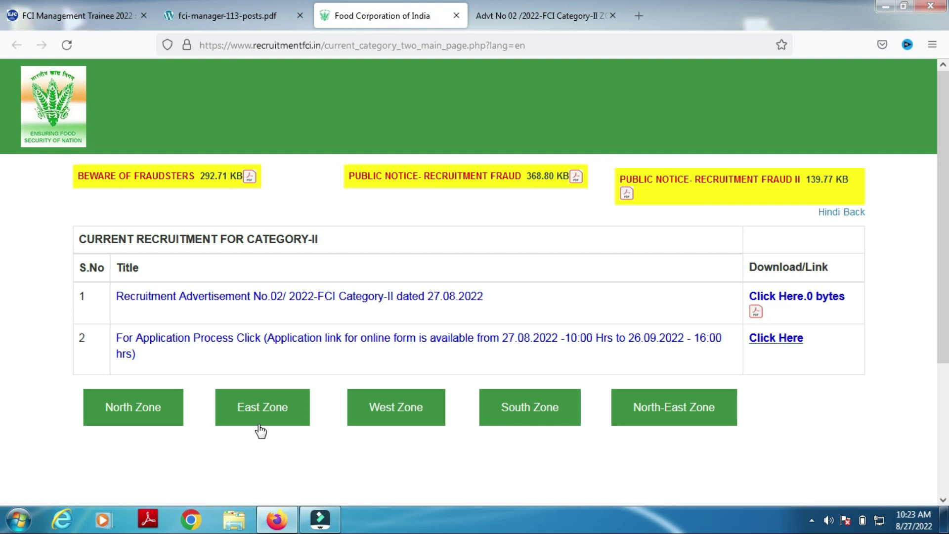
left_click(548, 16)
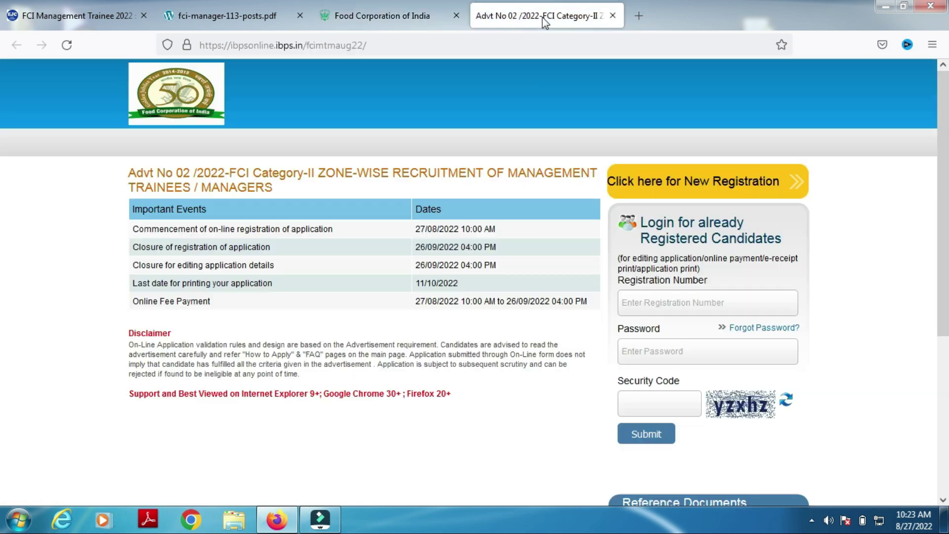
left_click(401, 15)
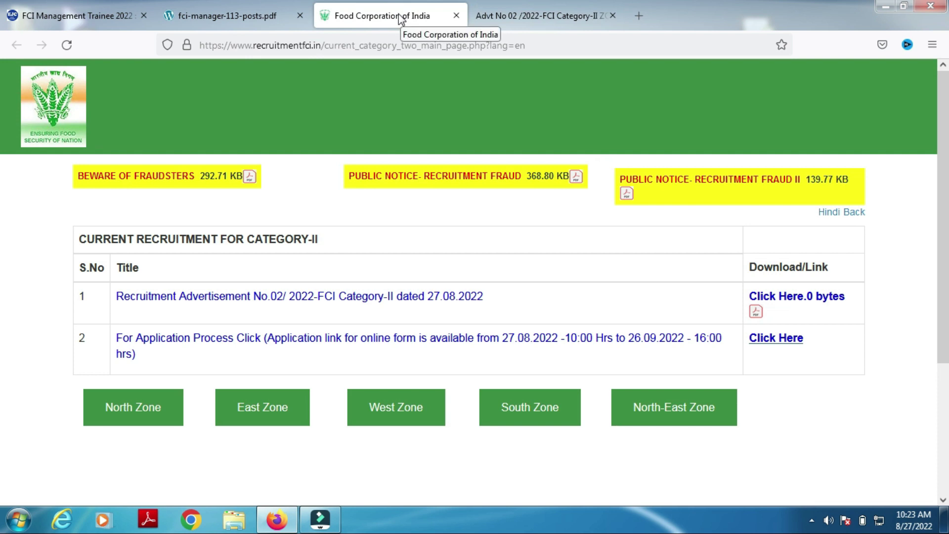
left_click(536, 15)
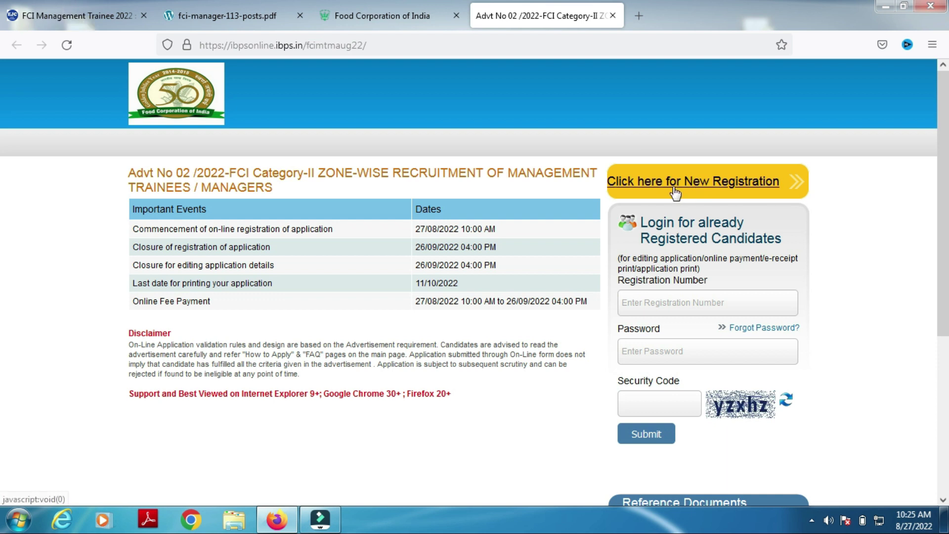
left_click(675, 192)
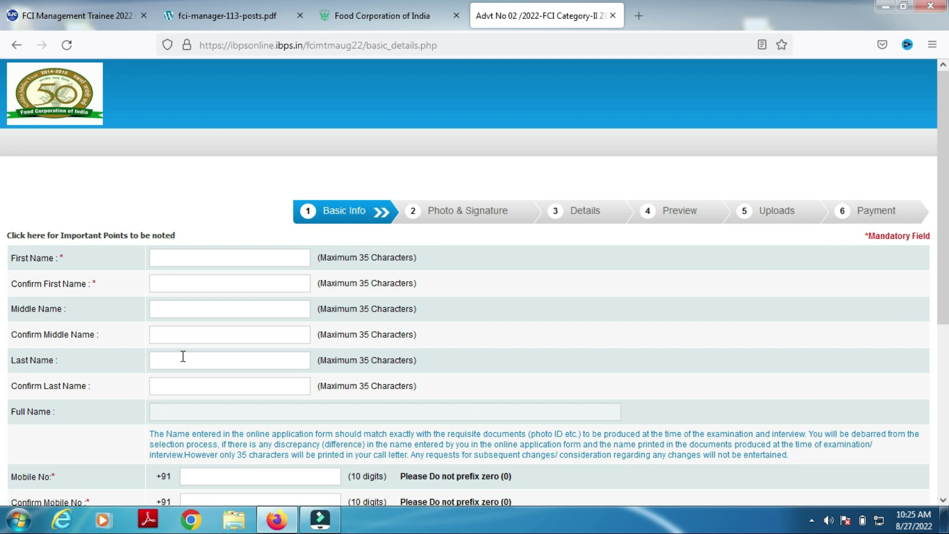
Step: Fill in the applicant's name, mobile number and e-mail with the gmail.com domain, then save and confirm the basic info
scroll(945, 225, "down", 1)
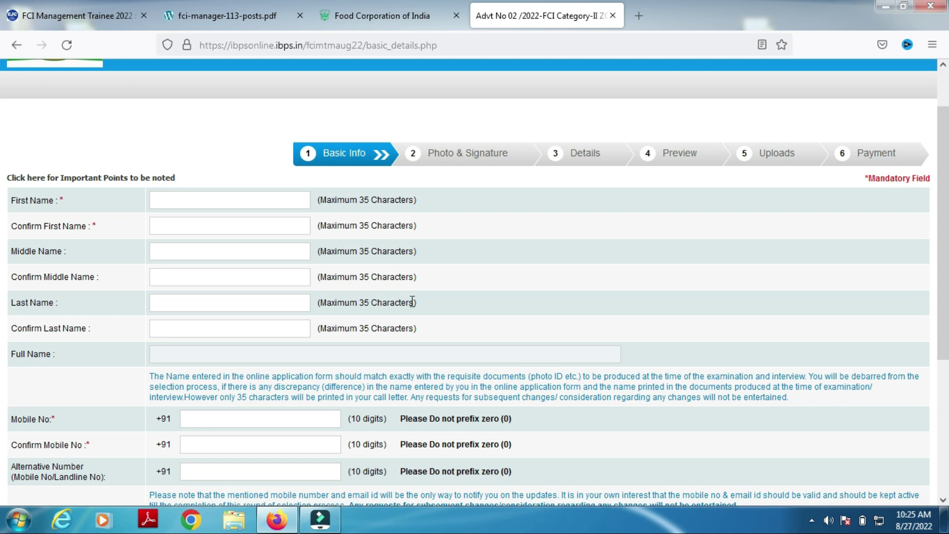
scroll(927, 249, "down", 3)
scroll(925, 245, "down", 3)
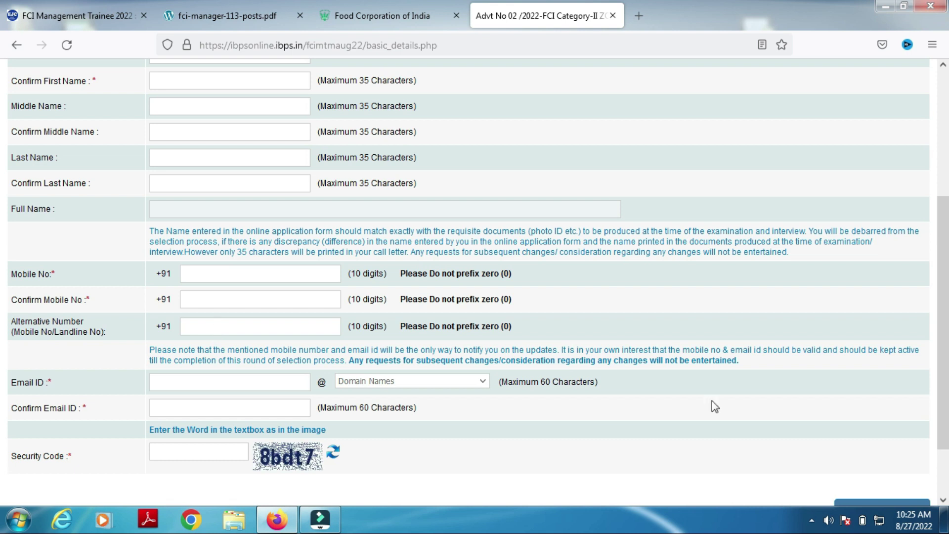
scroll(2, 440, "down", 2)
scroll(2, 440, "down", 3)
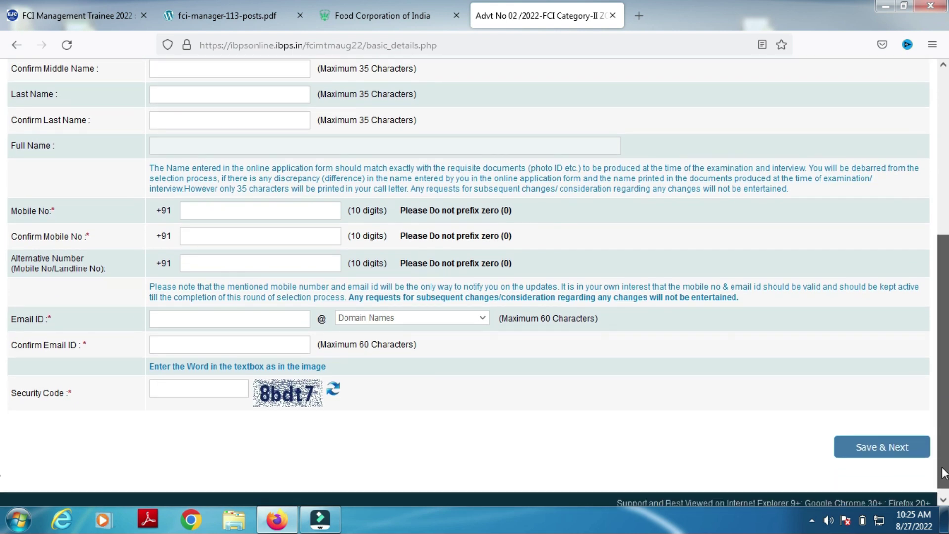
left_click(270, 306)
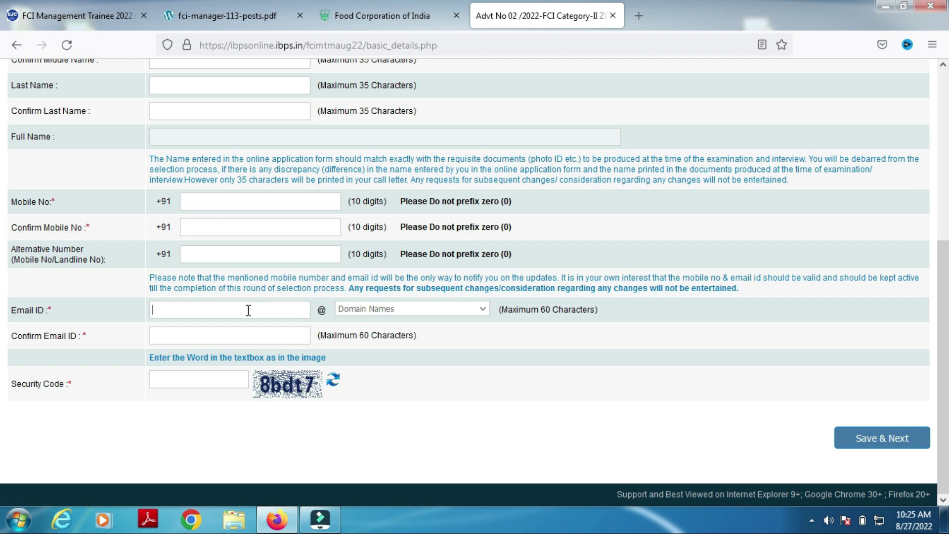
left_click(380, 313)
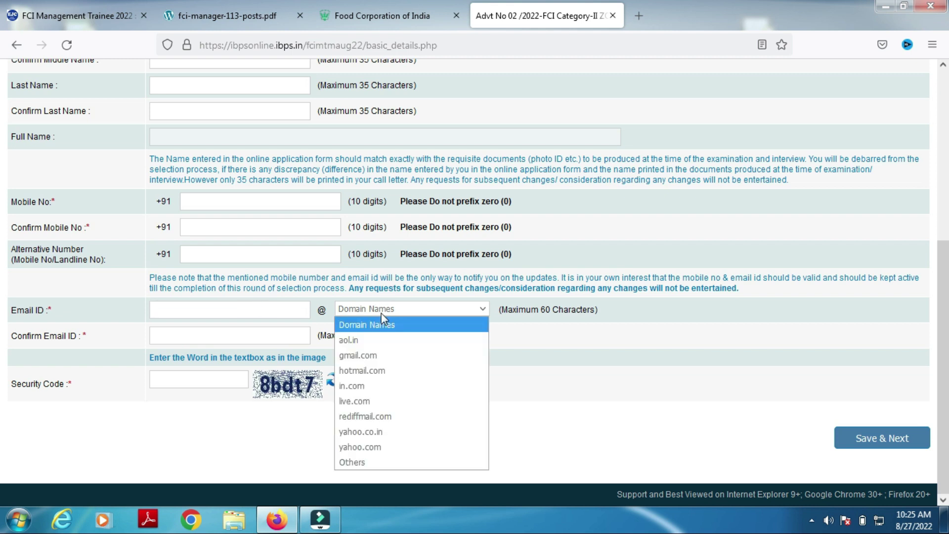
left_click(363, 355)
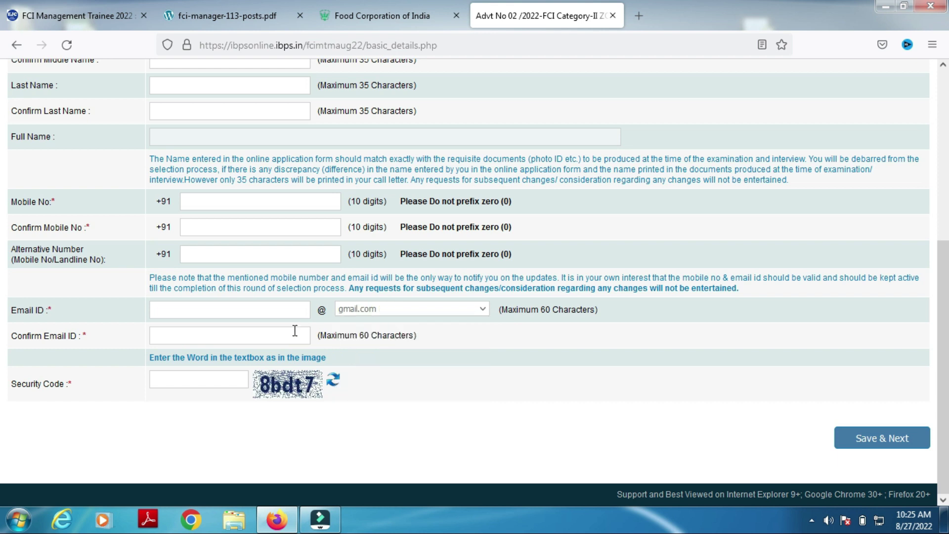
left_click(231, 340)
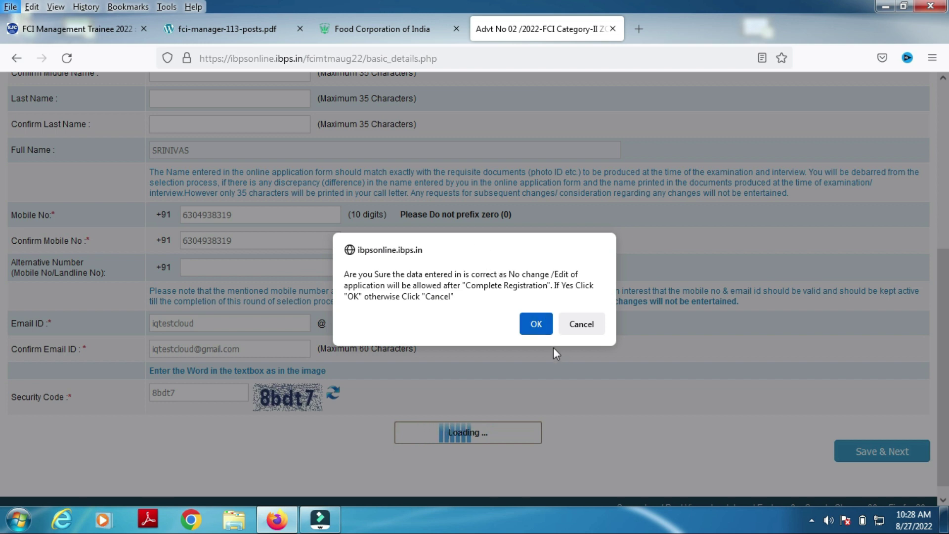
left_click(535, 326)
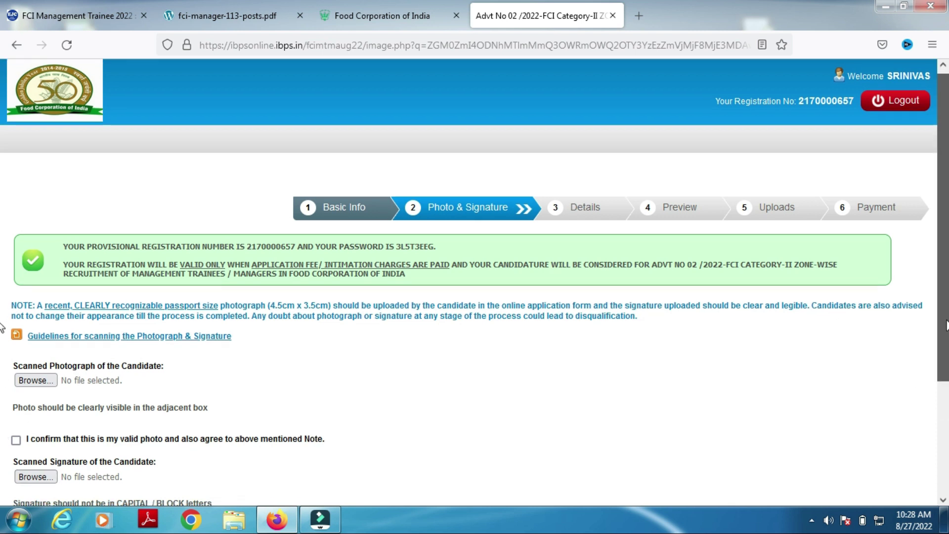
Step: Continue from the Photo & Signature stage to the application's Details stage
scroll(2, 339, "down", 1)
scroll(2, 344, "down", 2)
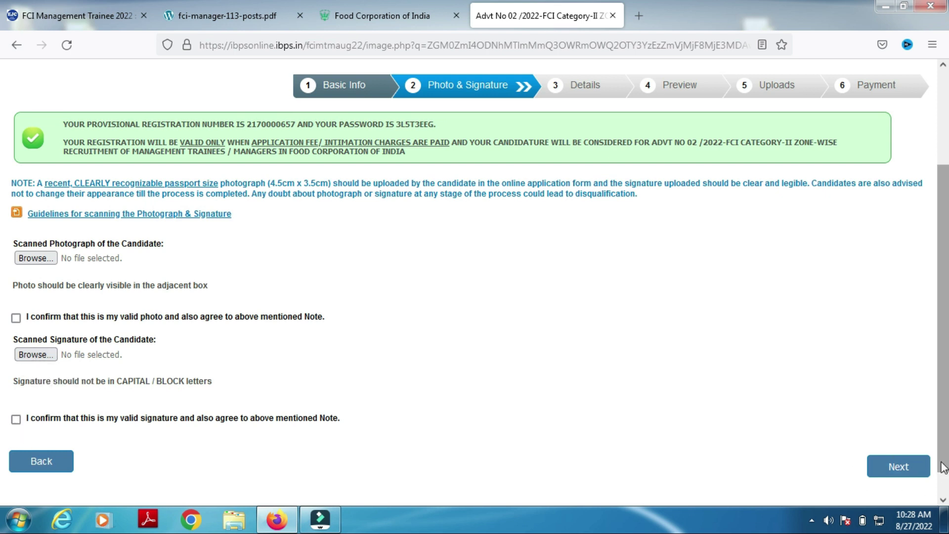
left_click(922, 466)
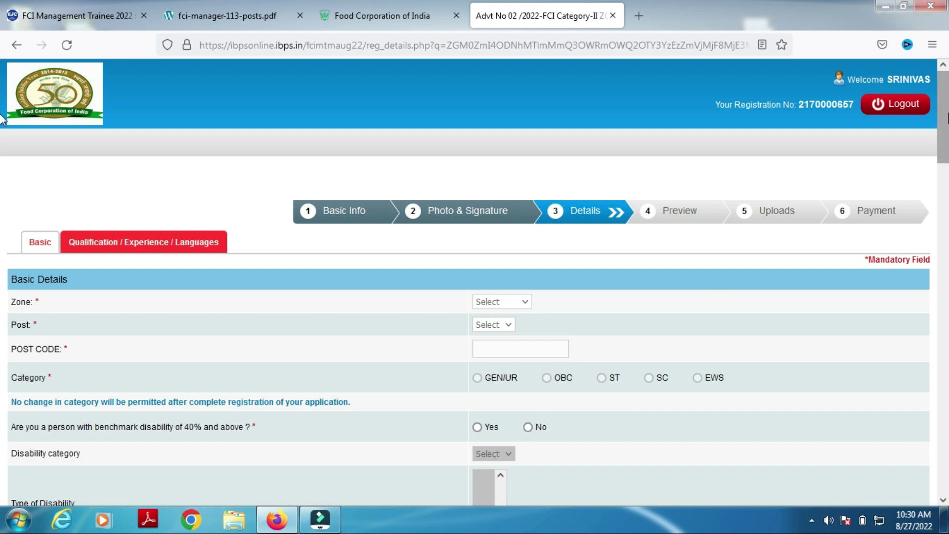
Step: Set the zone to South and the post to Manager (General) in the basic details
scroll(840, 213, "down", 1)
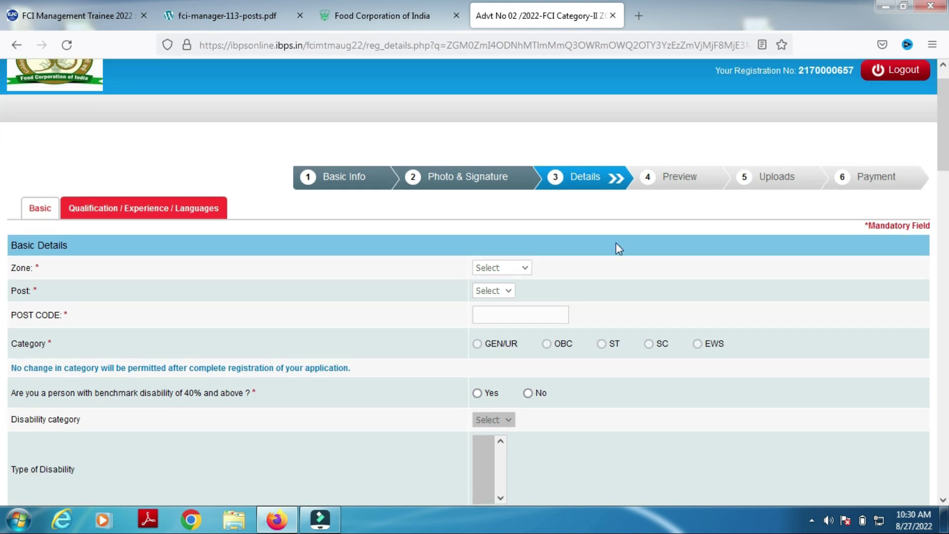
left_click(524, 270)
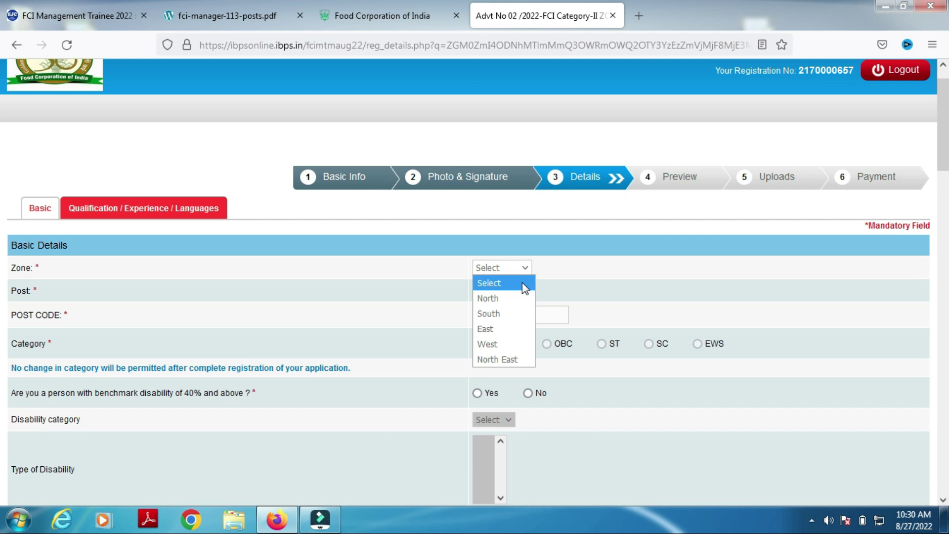
left_click(506, 314)
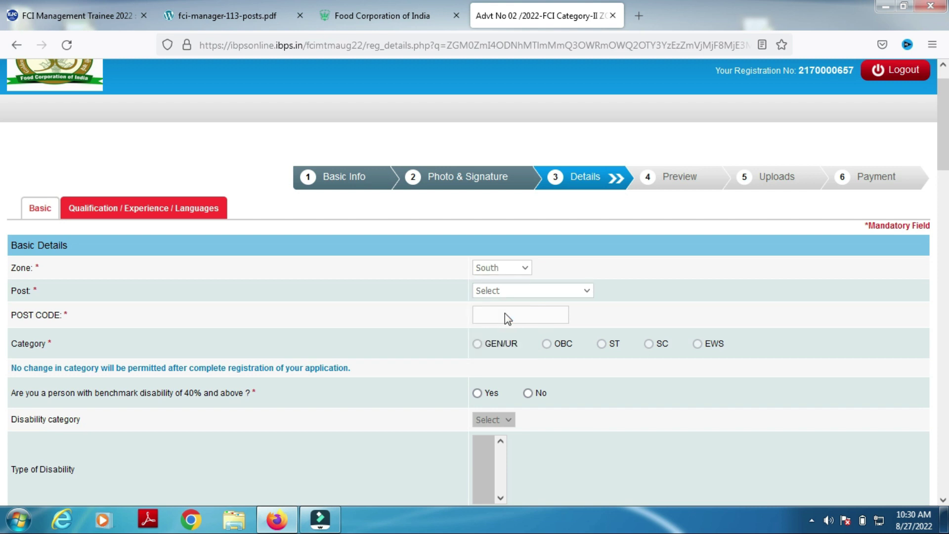
left_click(592, 292)
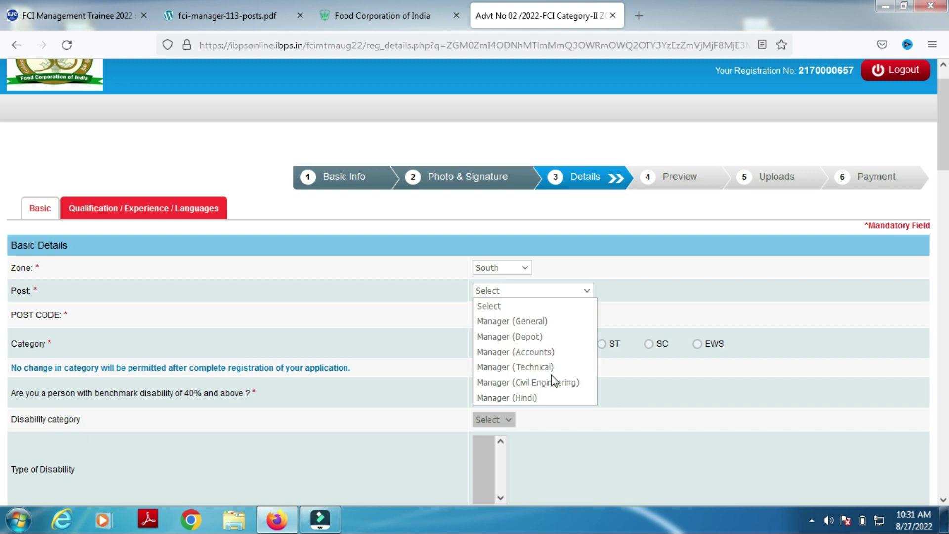
left_click(550, 322)
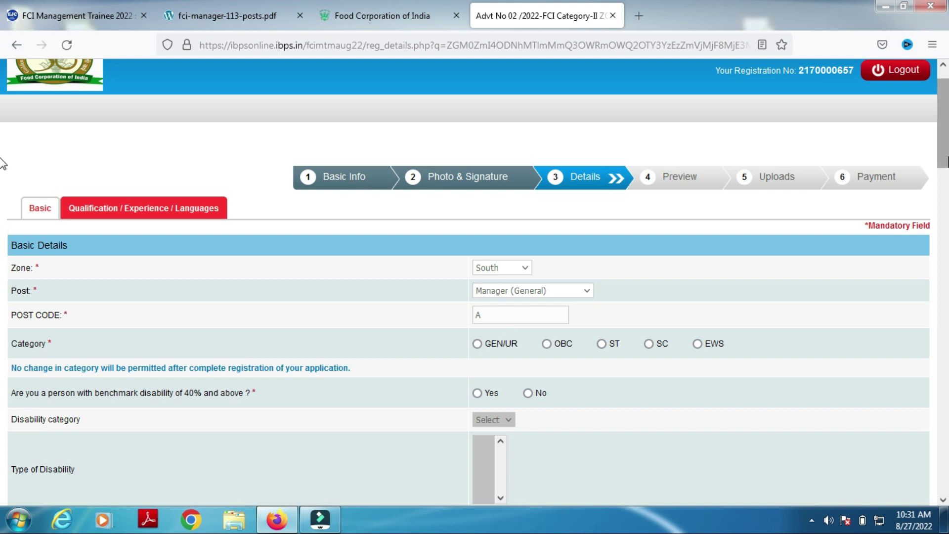
Step: Set the category to GEN/UR, acknowledging the category notice, and answer No to having a benchmark disability of 40% and above
scroll(2, 154, "down", 2)
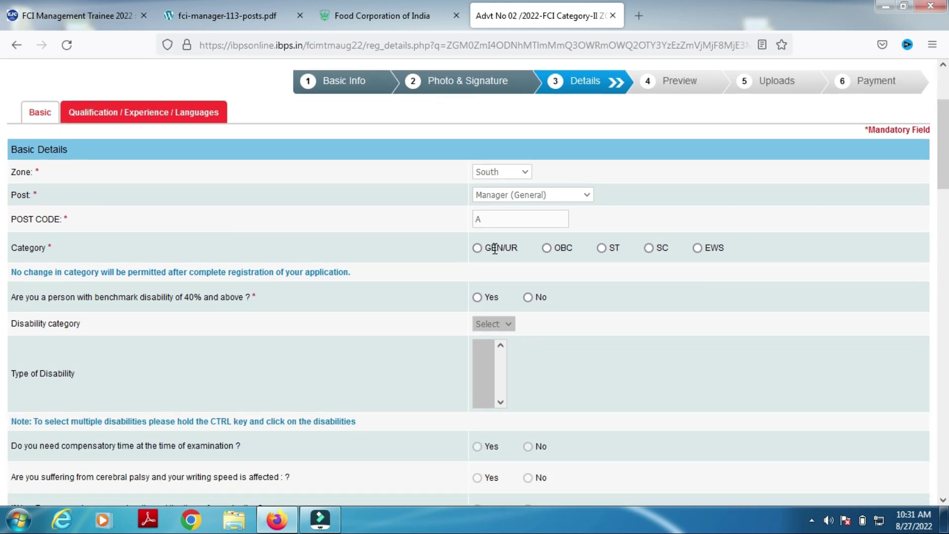
left_click(477, 249)
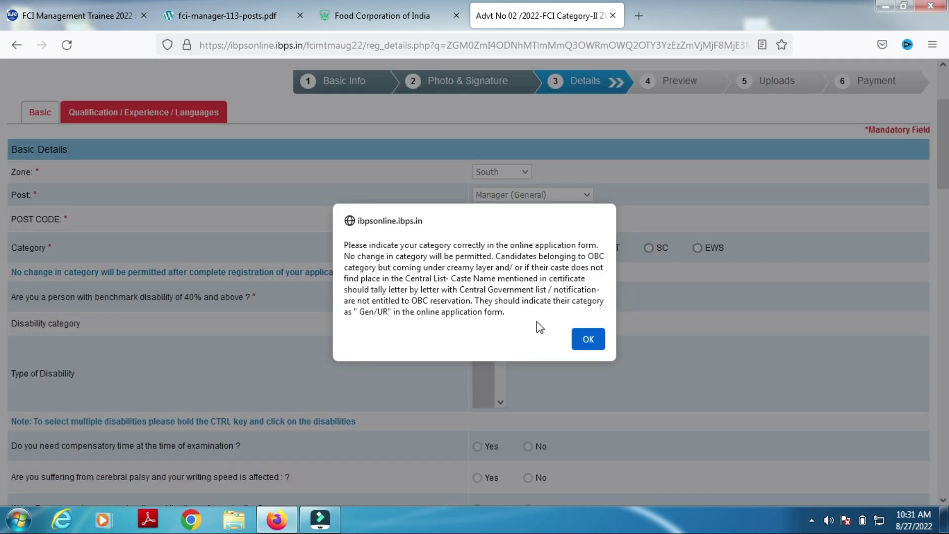
left_click(588, 339)
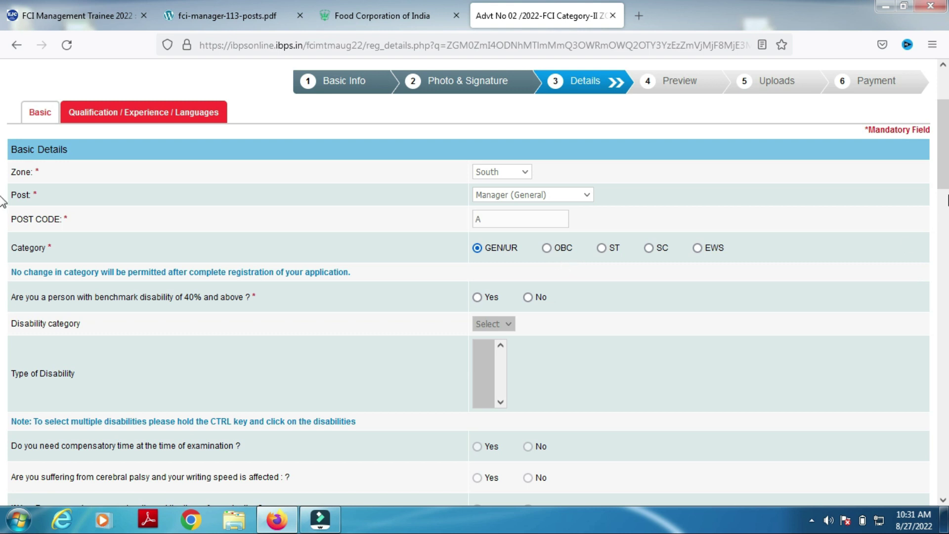
scroll(2, 181, "down", 2)
scroll(2, 181, "down", 1)
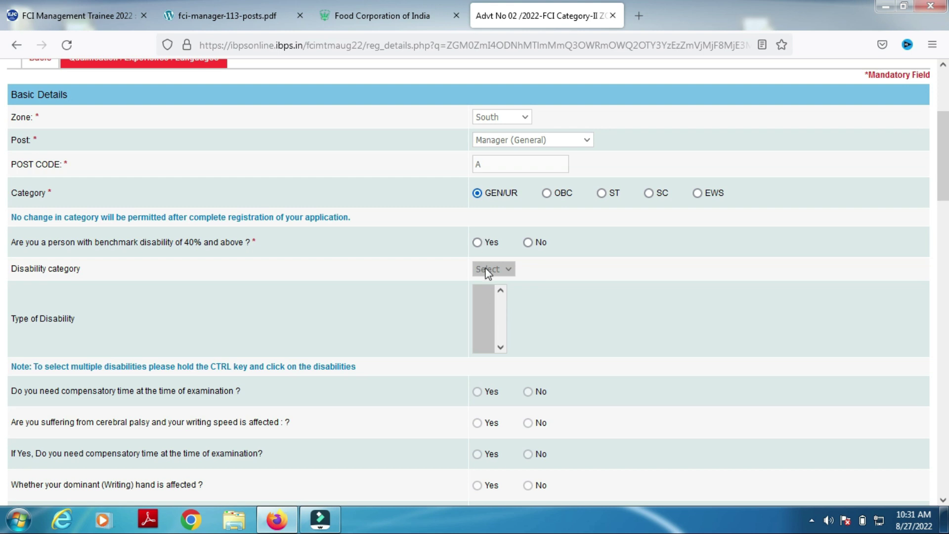
left_click(528, 242)
Step: Review the compensatory time, cerebral palsy, writing hand and scribe questions below the disability fields
scroll(3, 188, "down", 2)
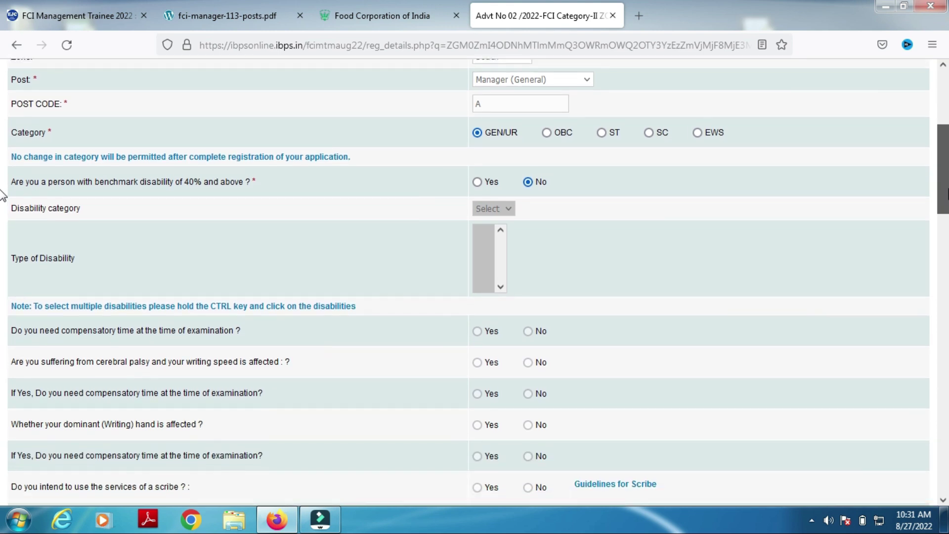
scroll(2, 194, "down", 1)
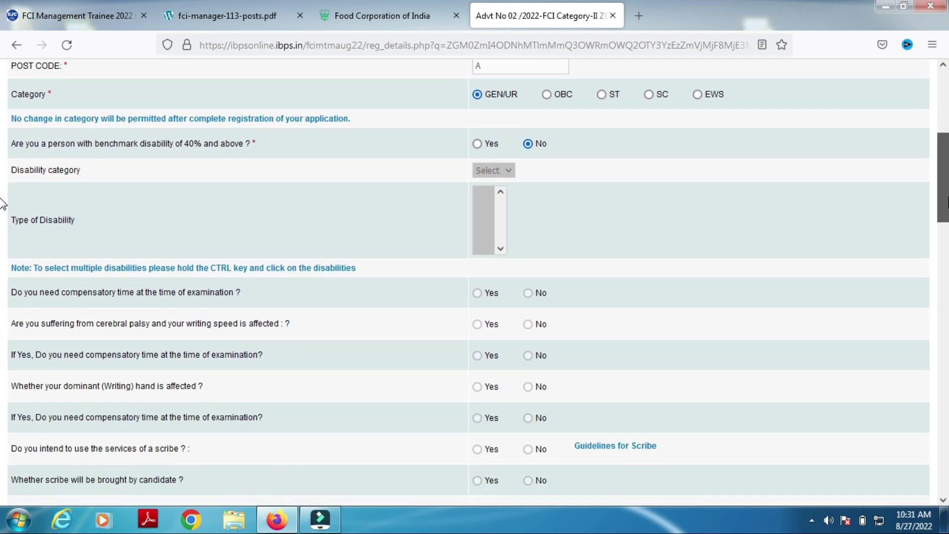
scroll(3, 203, "down", 2)
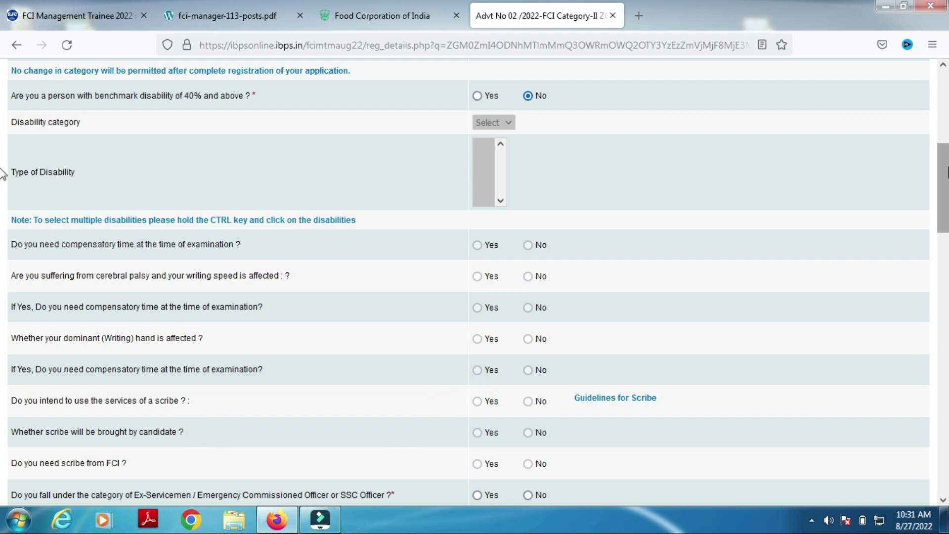
scroll(2, 203, "down", 1)
scroll(2, 203, "down", 2)
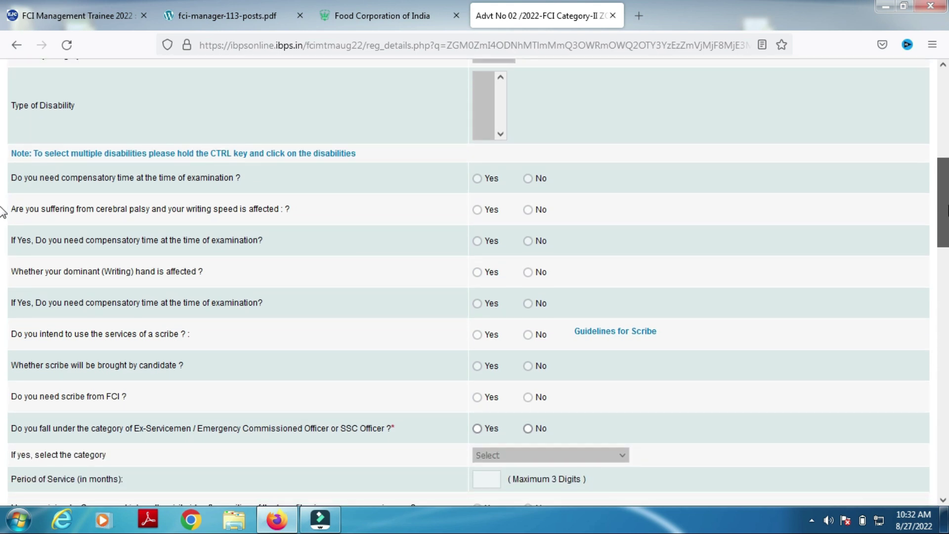
scroll(3, 212, "down", 4)
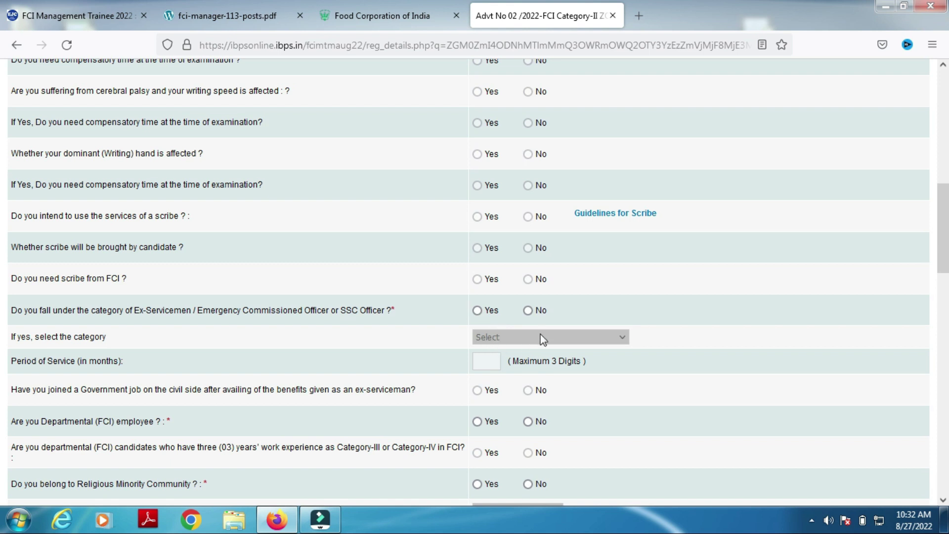
left_click(477, 311)
left_click(523, 335)
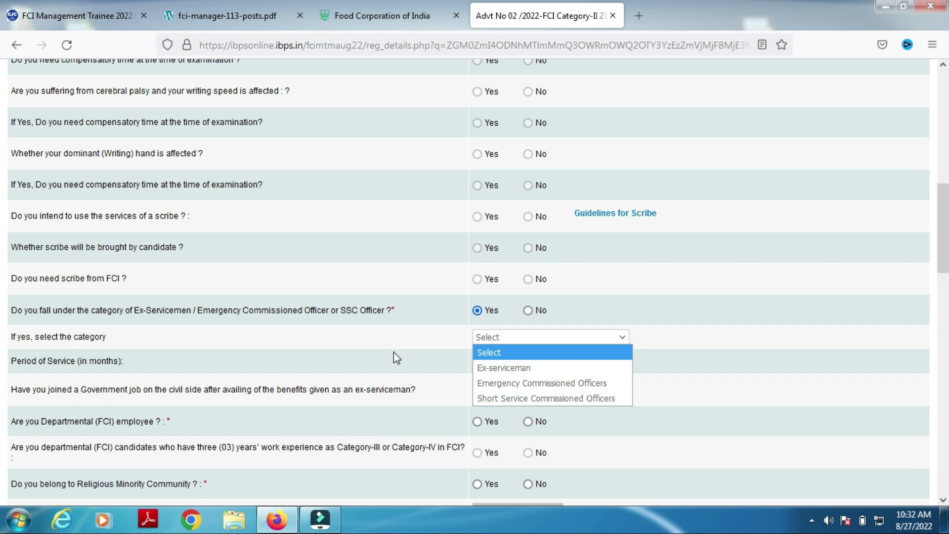
left_click(507, 325)
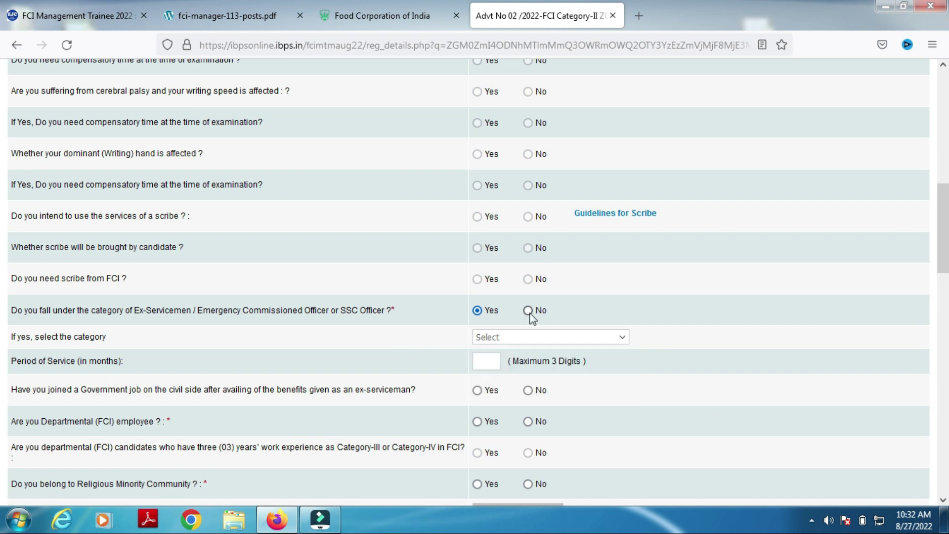
Step: Answer No to the Ex-Servicemen / Emergency Commissioned Officer or SSC Officer question and to being a Departmental (FCI) employee
left_click(528, 311)
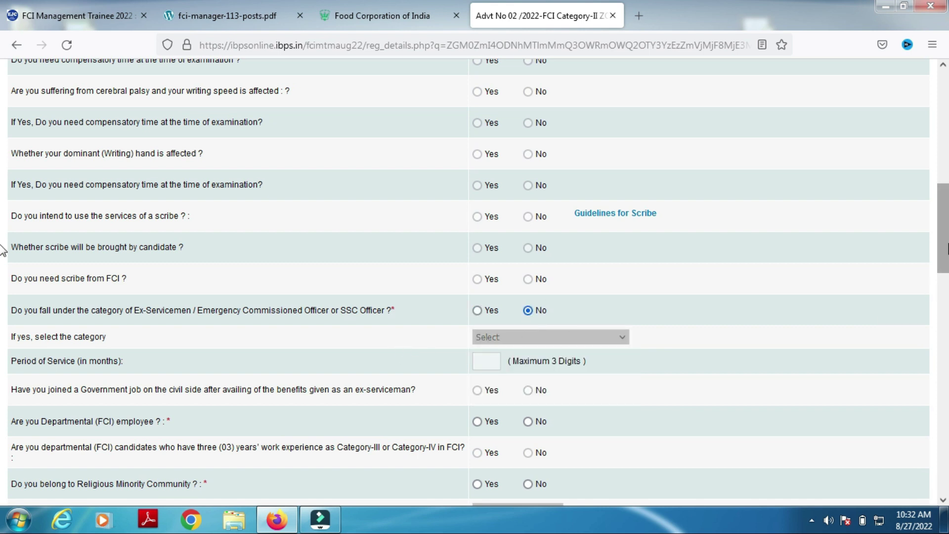
scroll(2, 250, "down", 1)
scroll(2, 249, "down", 3)
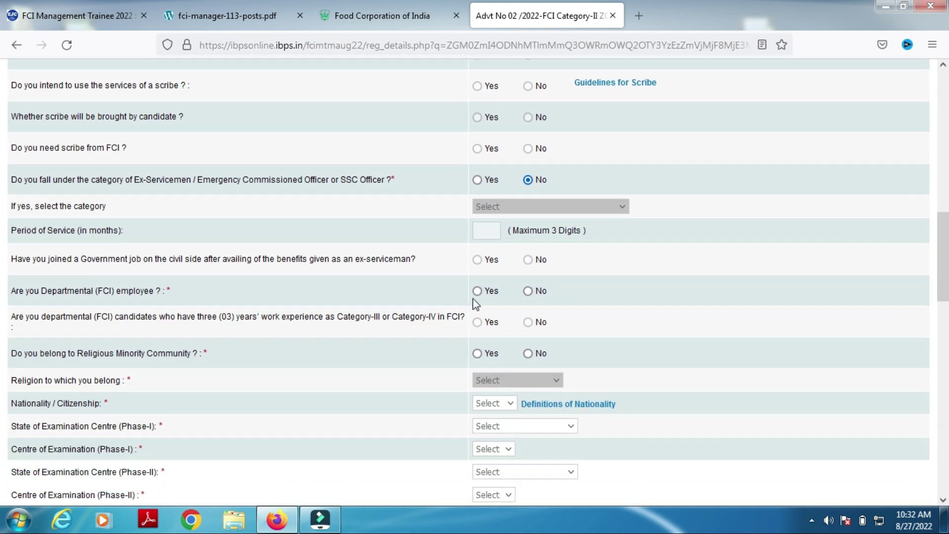
left_click(528, 292)
scroll(2, 319, "down", 8)
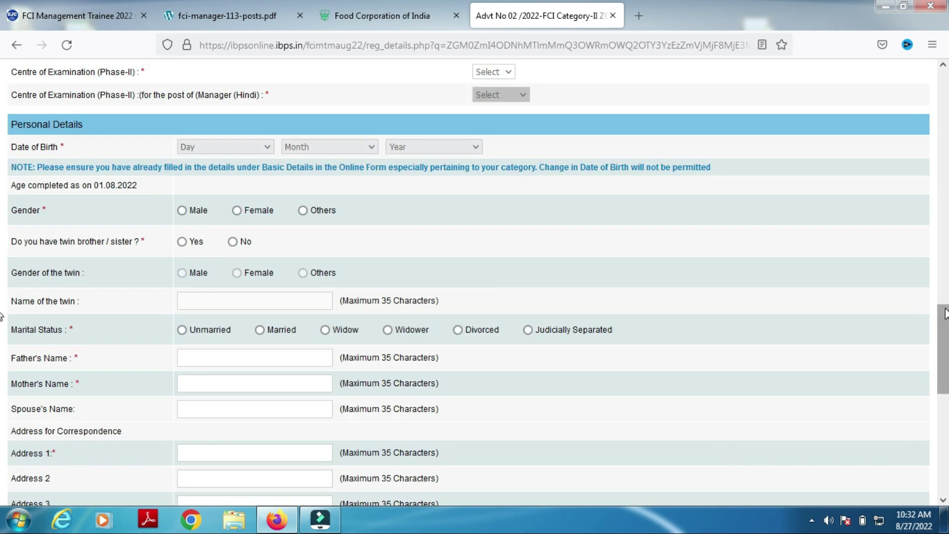
Step: Set the nationality to Indian and the Phase-I examination centre to VIJAYAWADA in ANDHRA PRADESH
scroll(944, 338, "up", 5)
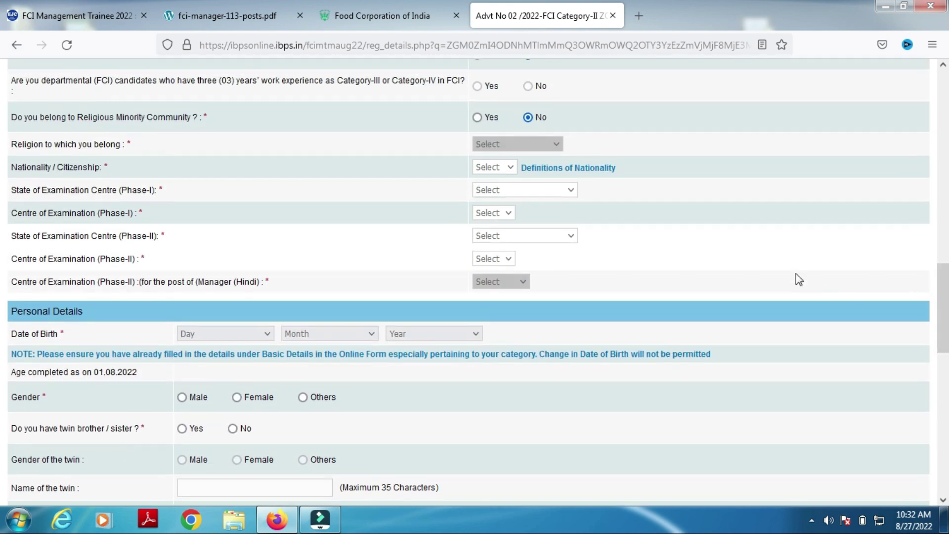
left_click(508, 168)
left_click(530, 196)
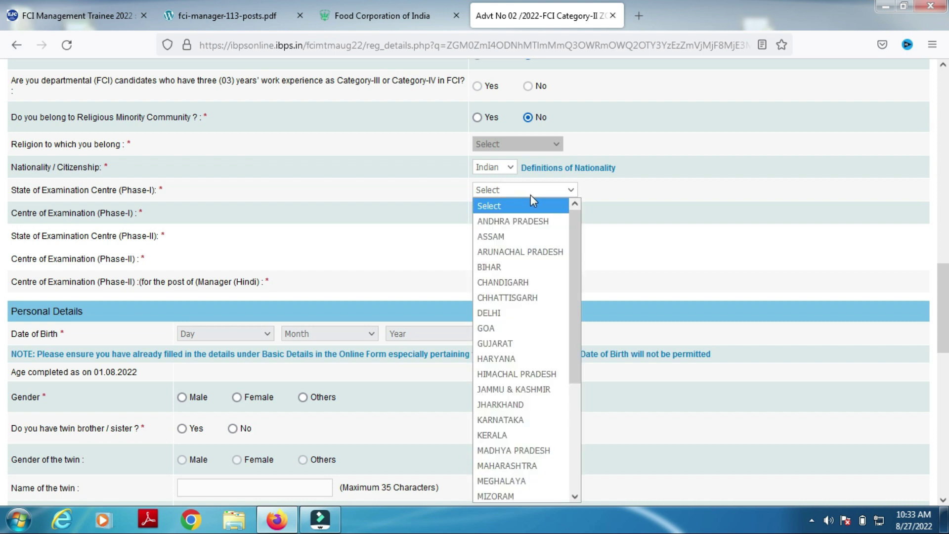
left_click(538, 224)
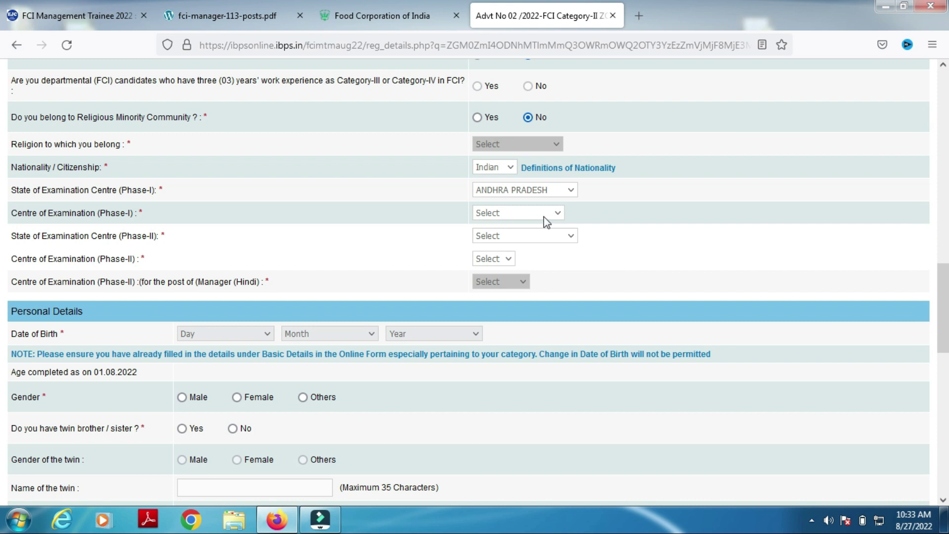
left_click(559, 215)
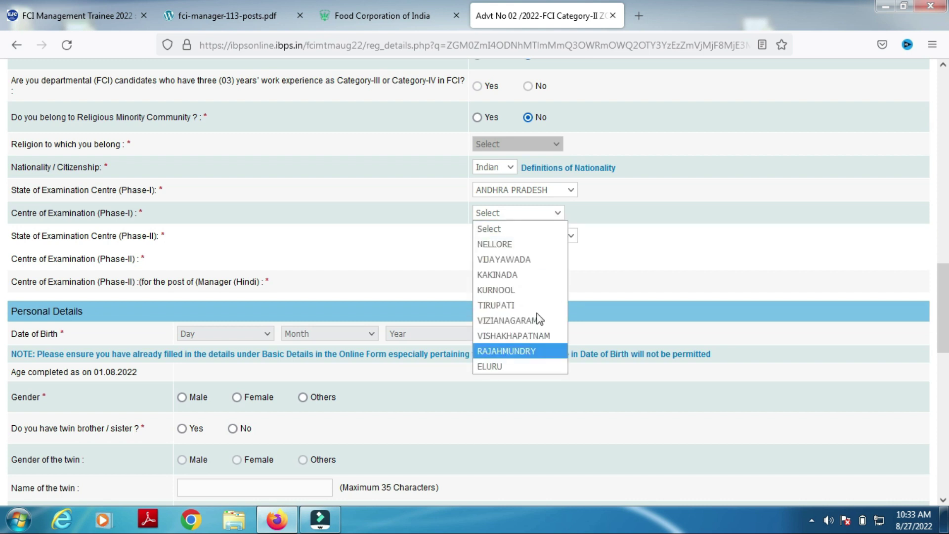
left_click(513, 255)
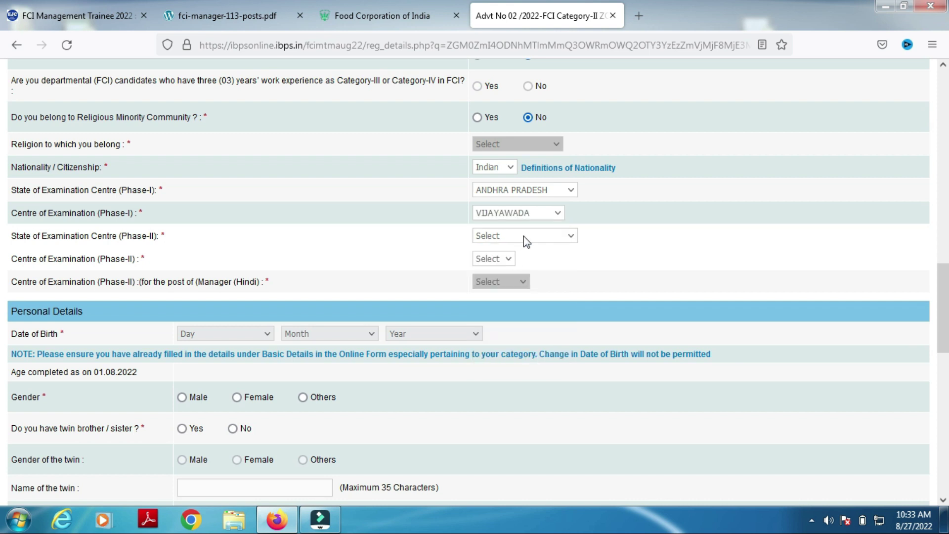
Step: Set the Phase-II examination state to ANDHRA PRADESH and its centre to VIJAYAWADA
left_click(560, 236)
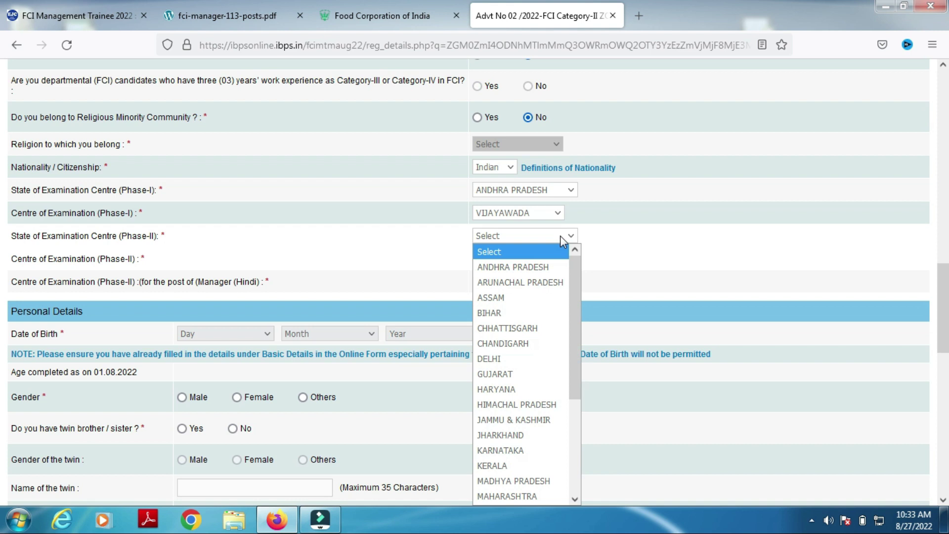
left_click(542, 266)
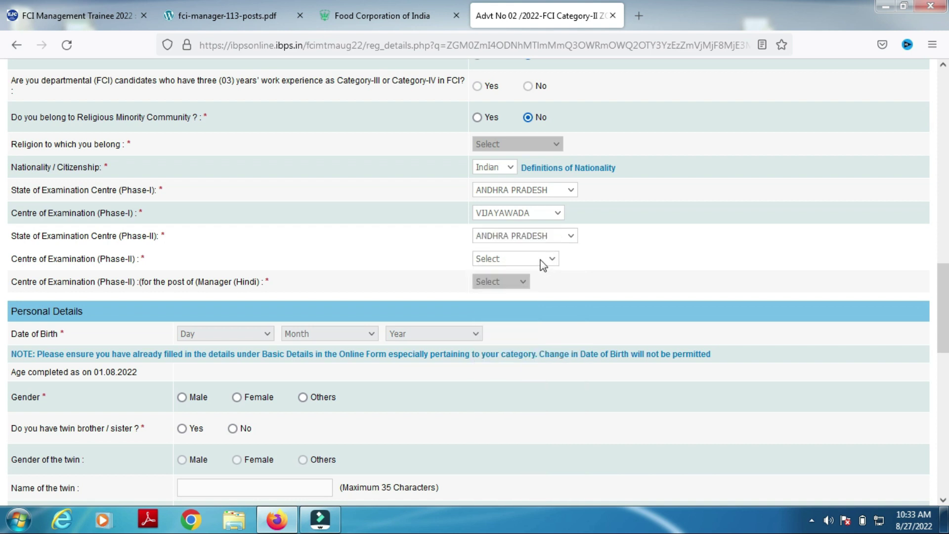
left_click(541, 260)
left_click(524, 289)
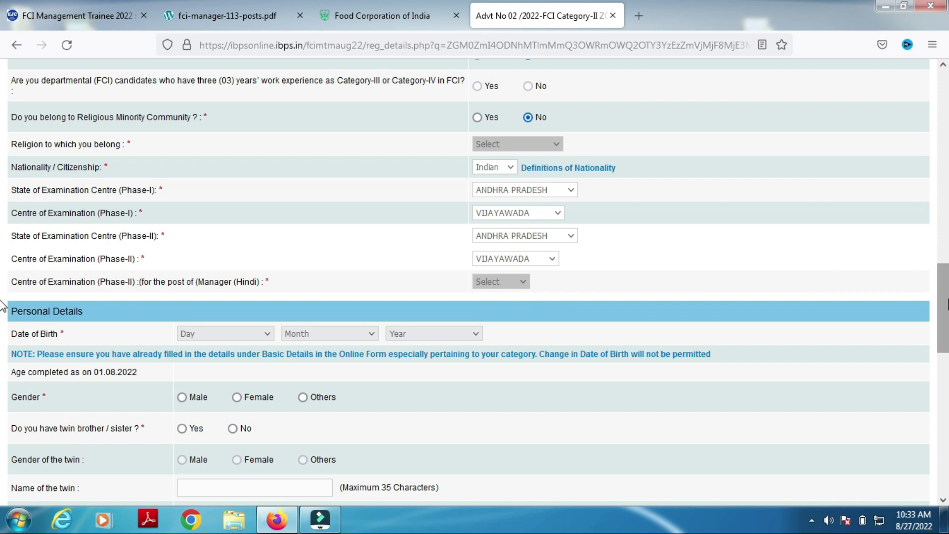
Step: Fill in the personal details with gender Male, No for a twin brother or sister, and marital status Unmarried
scroll(2, 310, "down", 1)
scroll(3, 310, "down", 4)
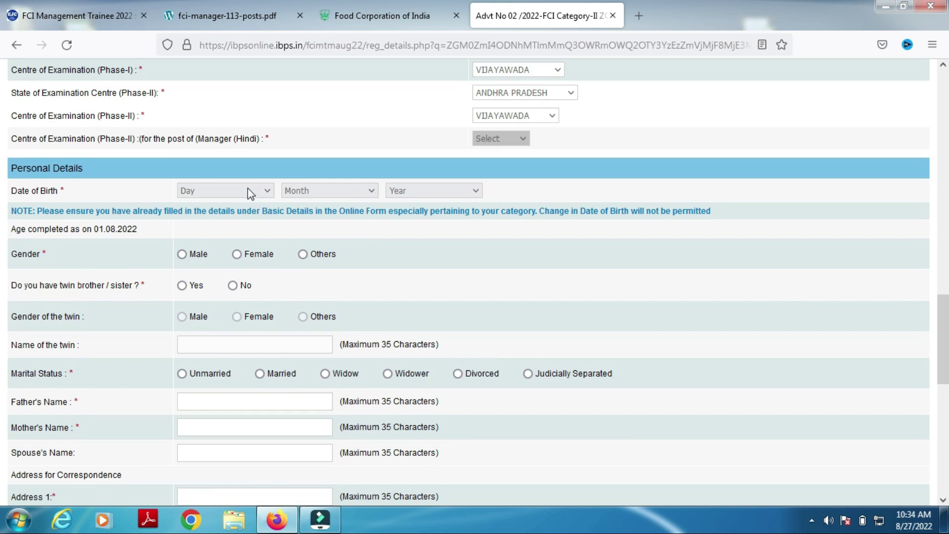
left_click(182, 254)
left_click(232, 286)
left_click(183, 374)
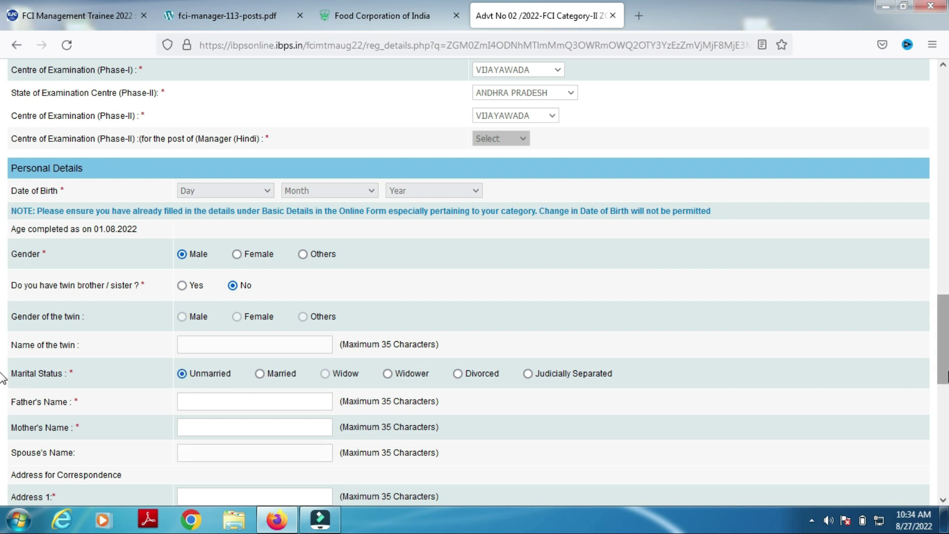
Step: Choose Communication Address for GST invoicing, then save the basic details and continue to the qualification section
scroll(426, 293, "down", 4)
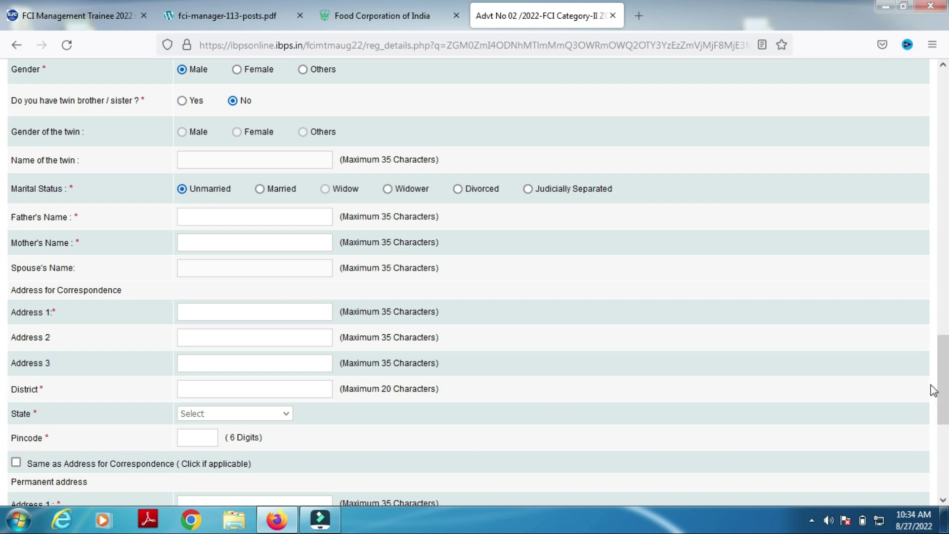
scroll(942, 391, "down", 2)
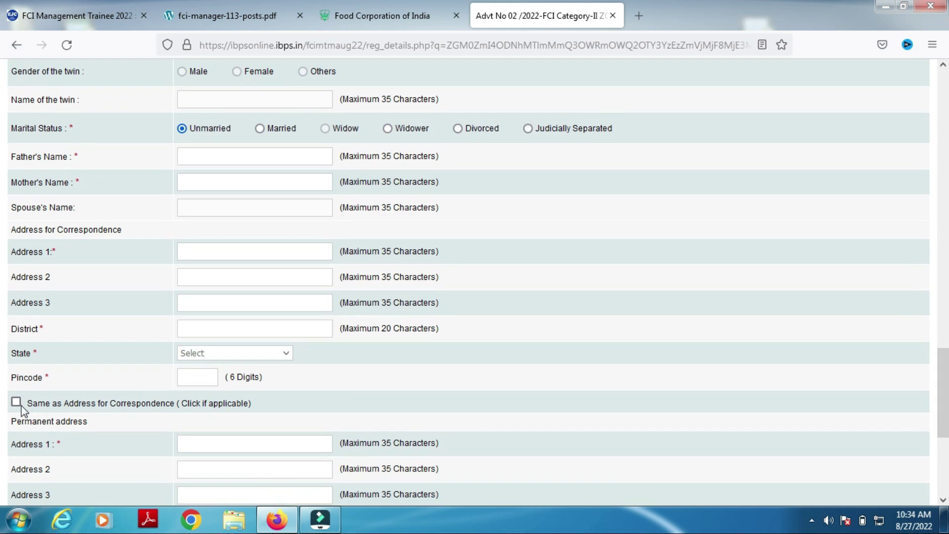
scroll(4, 460, "down", 4)
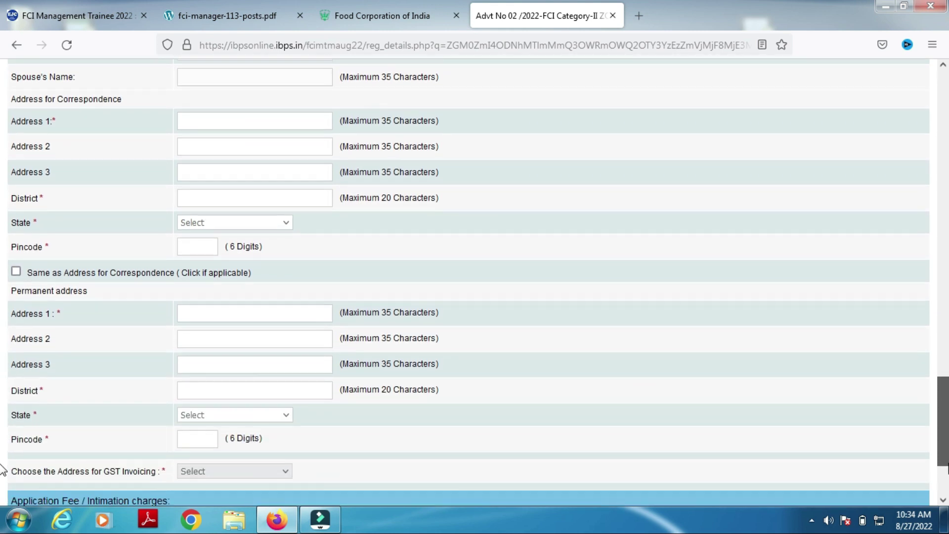
scroll(423, 374, "down", 2)
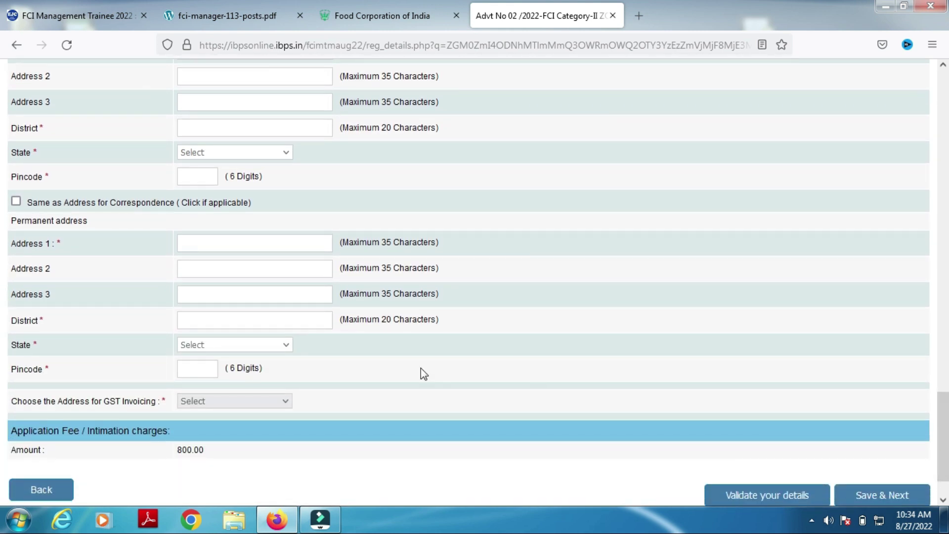
left_click(289, 402)
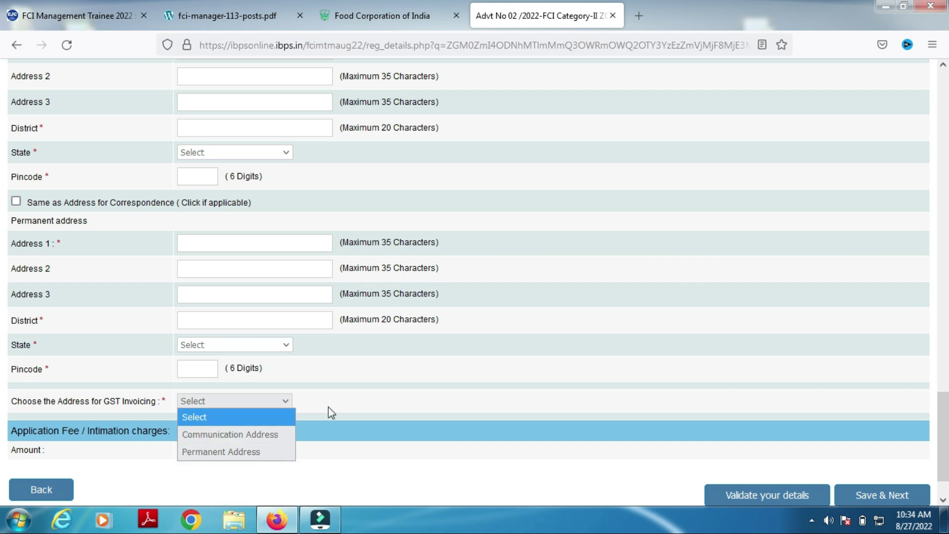
left_click(268, 434)
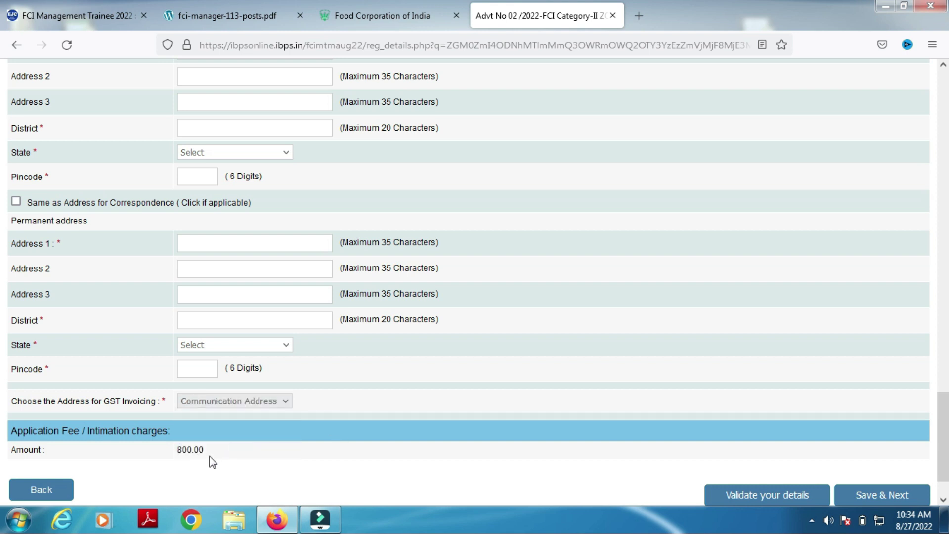
left_click(869, 497)
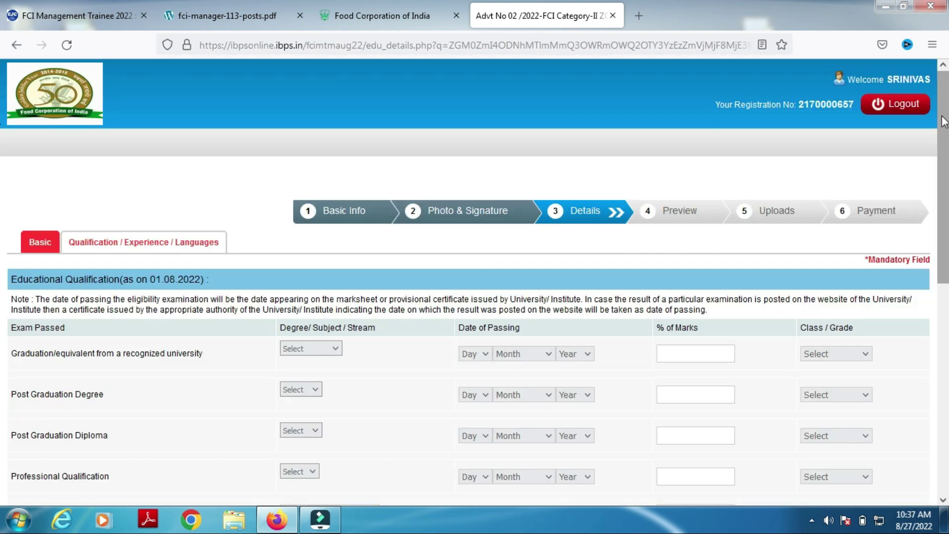
Step: Set the graduation degree stream to Commerce and check the Class / Grade choices for that row
left_click_drag(943, 122, 940, 190)
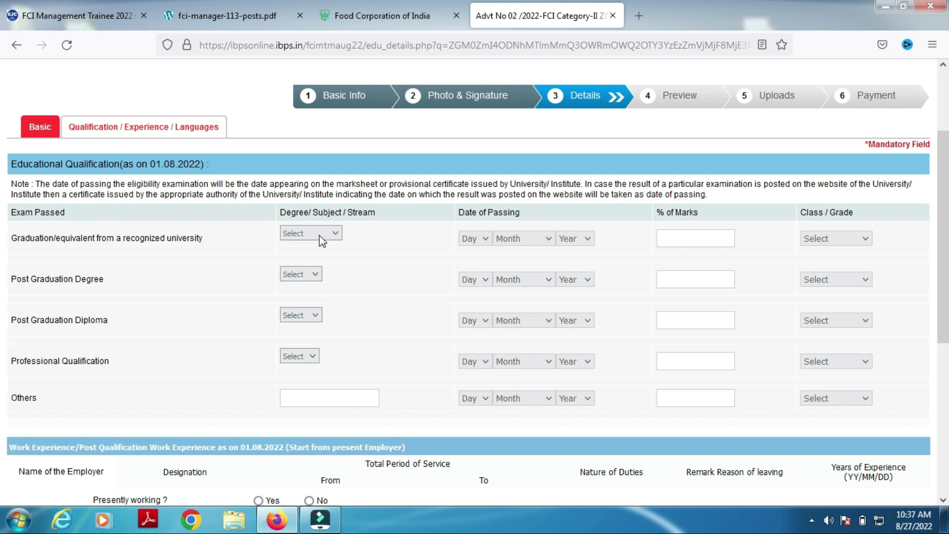
left_click(337, 233)
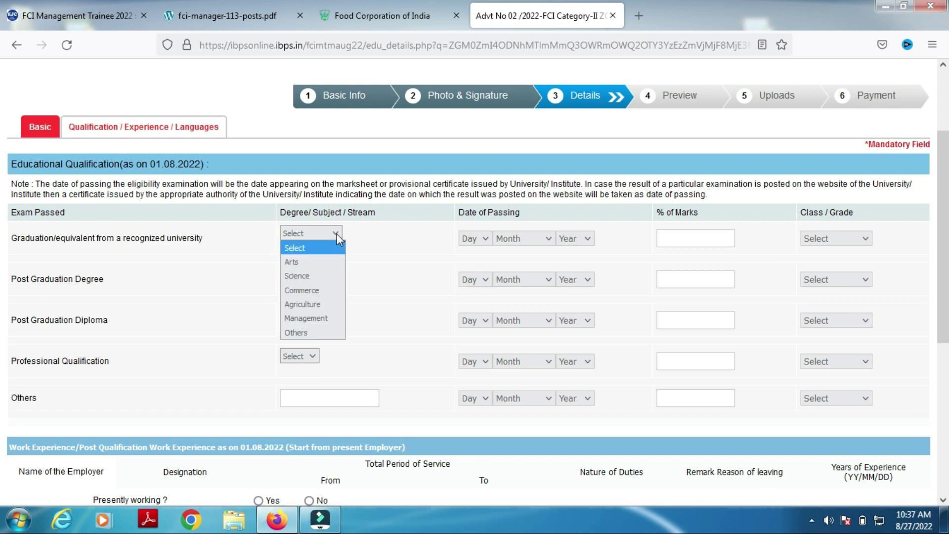
left_click(315, 290)
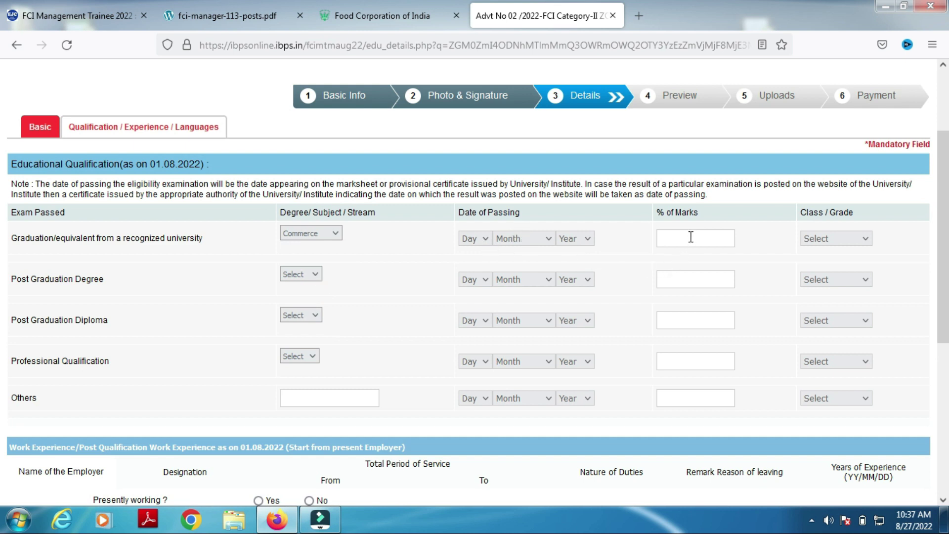
left_click(863, 240)
left_click(911, 236)
Step: Check the available options for the Post Graduation Degree and Post Graduation Diploma without choosing any
left_click(316, 274)
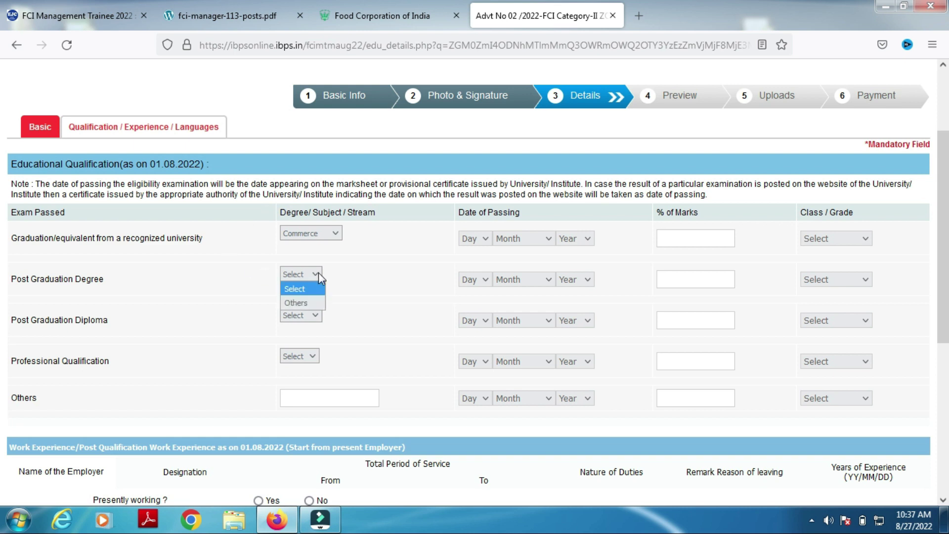
left_click(350, 270)
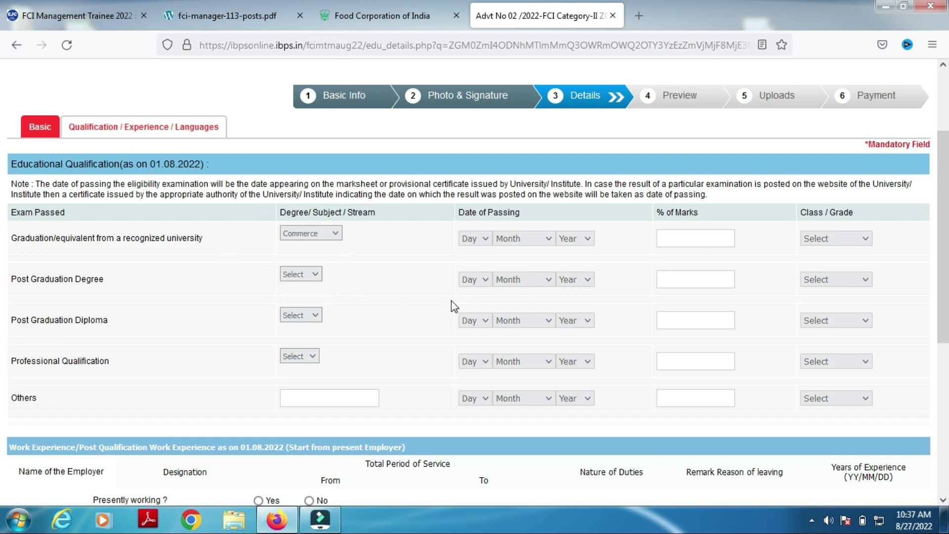
left_click(316, 317)
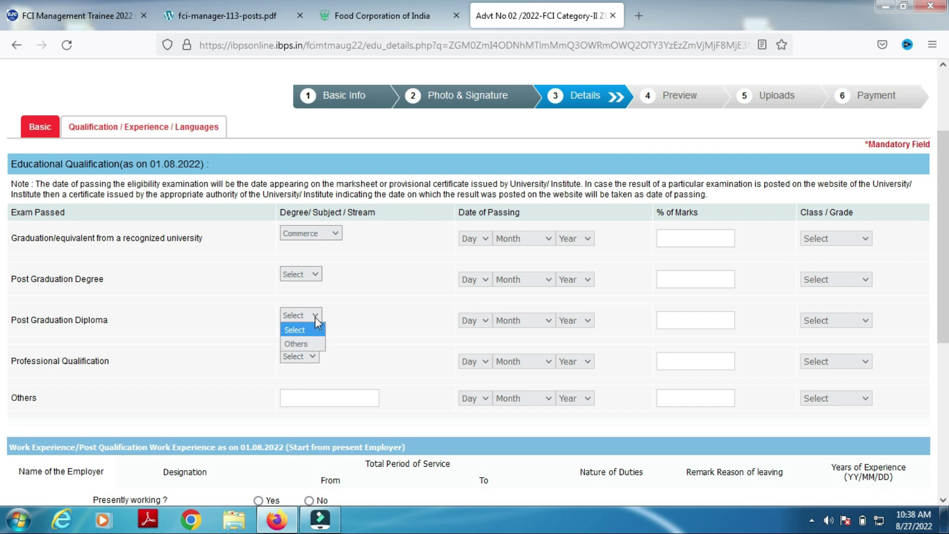
left_click(369, 293)
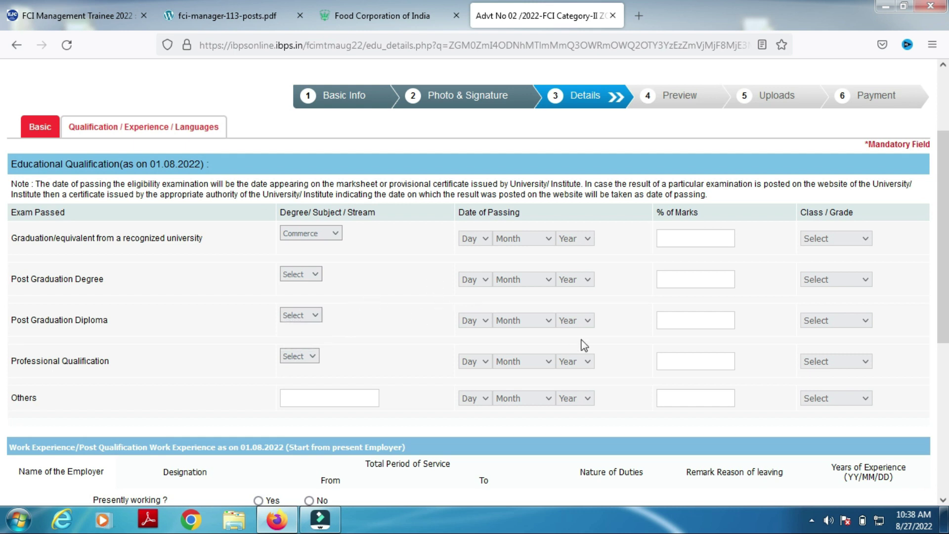
Step: Review the work experience section, including the Nature of Duties and Reason of leaving fields
left_click_drag(947, 304, 946, 422)
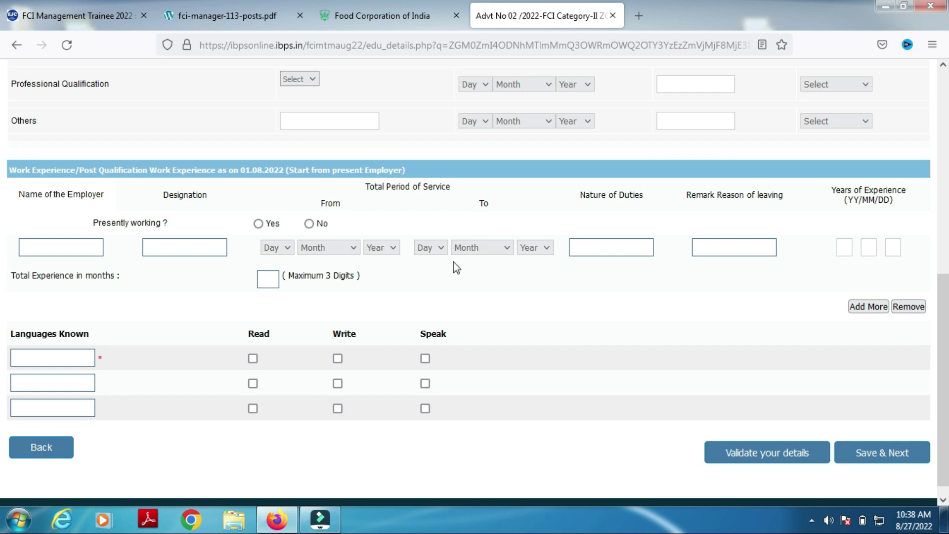
left_click(625, 252)
left_click(743, 247)
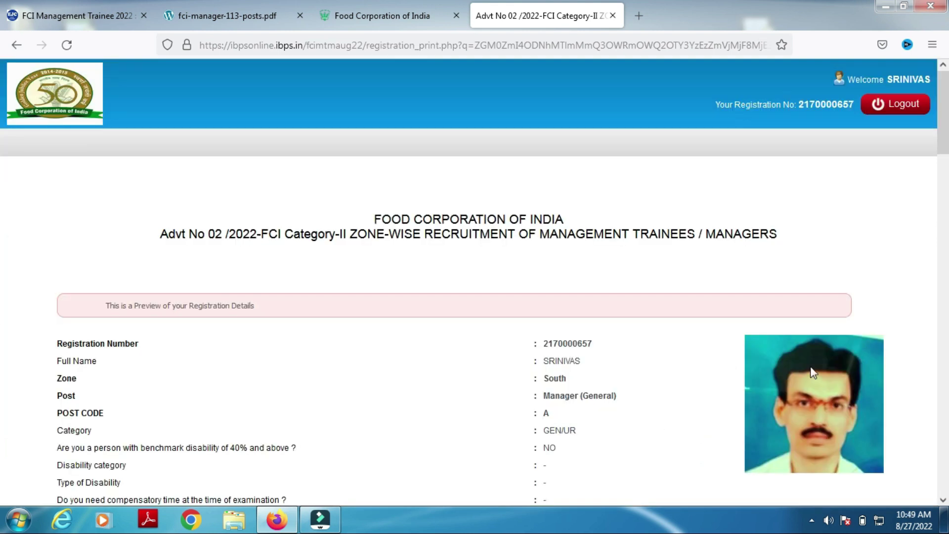
Step: Review the registration preview, then agree to the declaration and consent to sharing the application information with the NCS portal
scroll(2, 167, "down", 15)
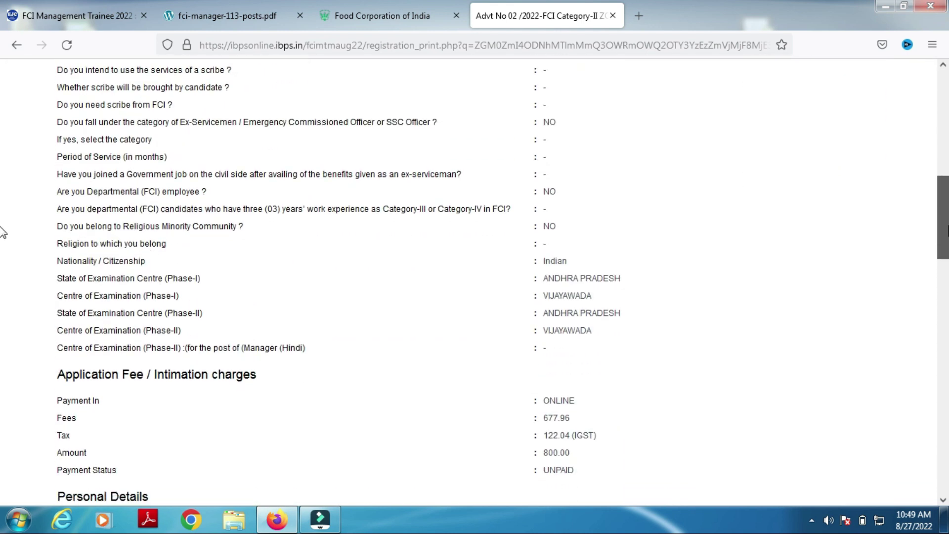
scroll(3, 307, "down", 15)
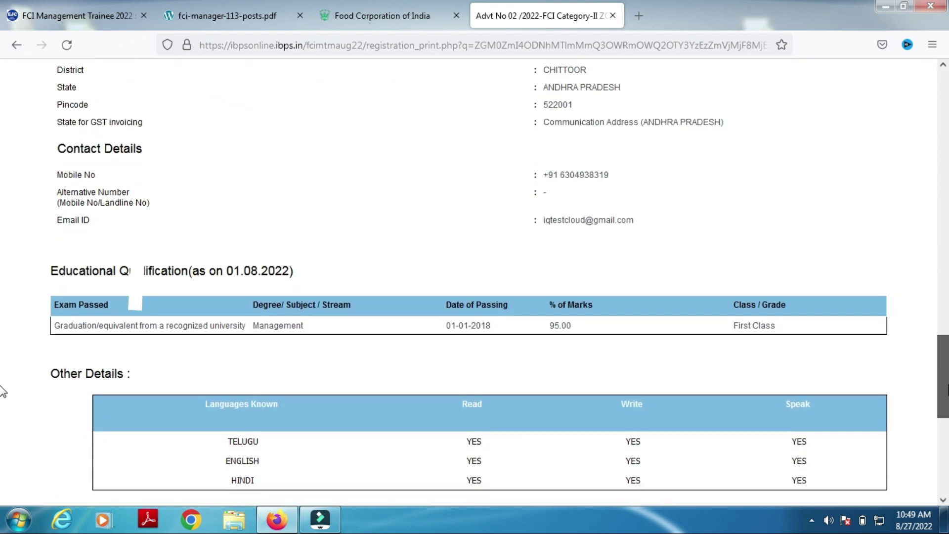
scroll(3, 420, "down", 5)
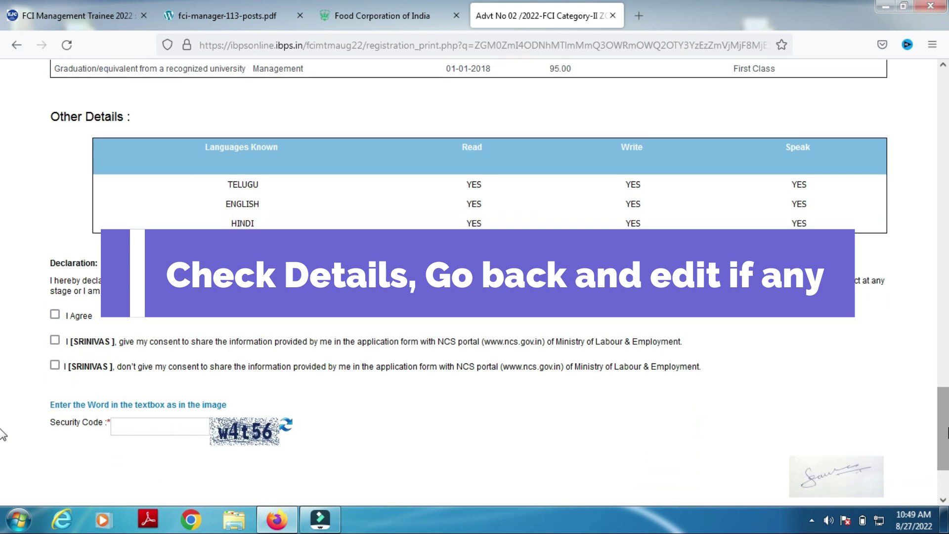
scroll(2, 432, "down", 1)
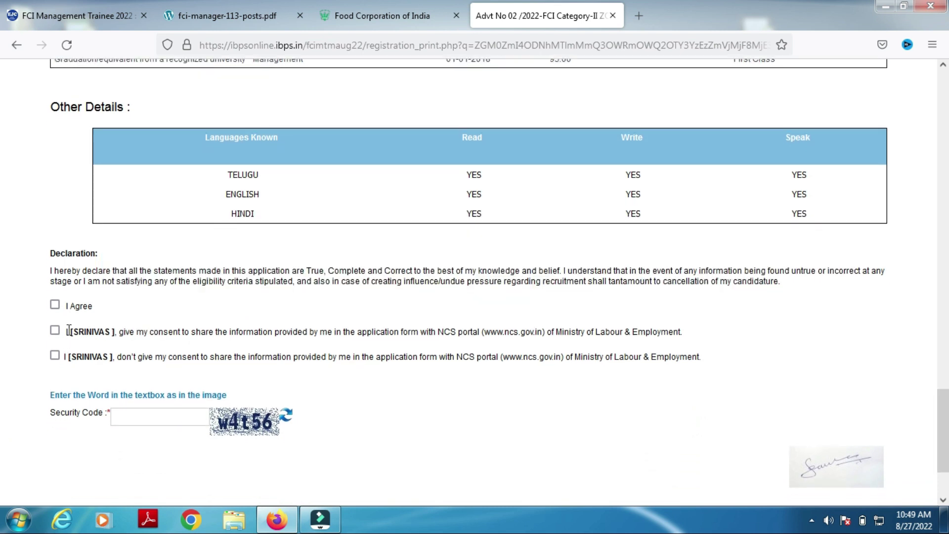
left_click(56, 305)
left_click(55, 330)
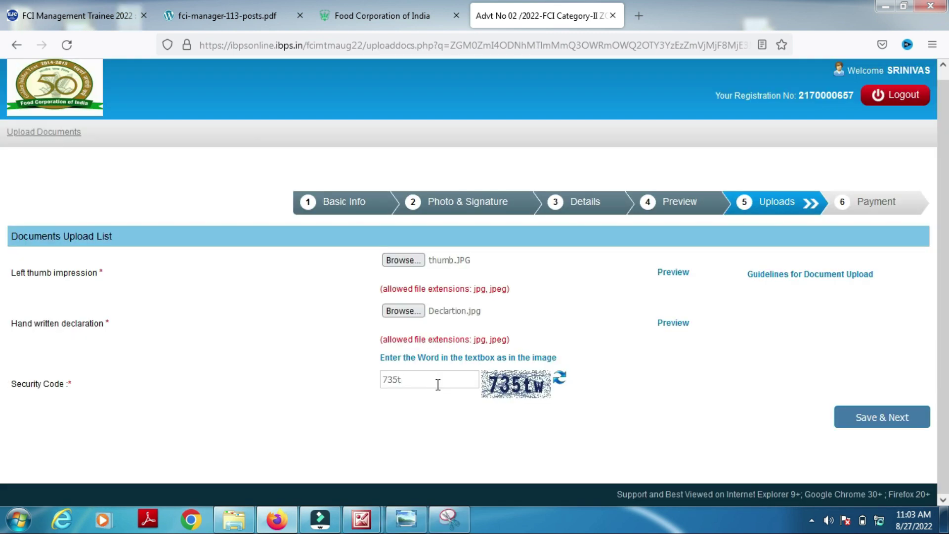
Step: Complete the security code for the document uploads, then save and confirm the final submission
type("w")
left_click(887, 419)
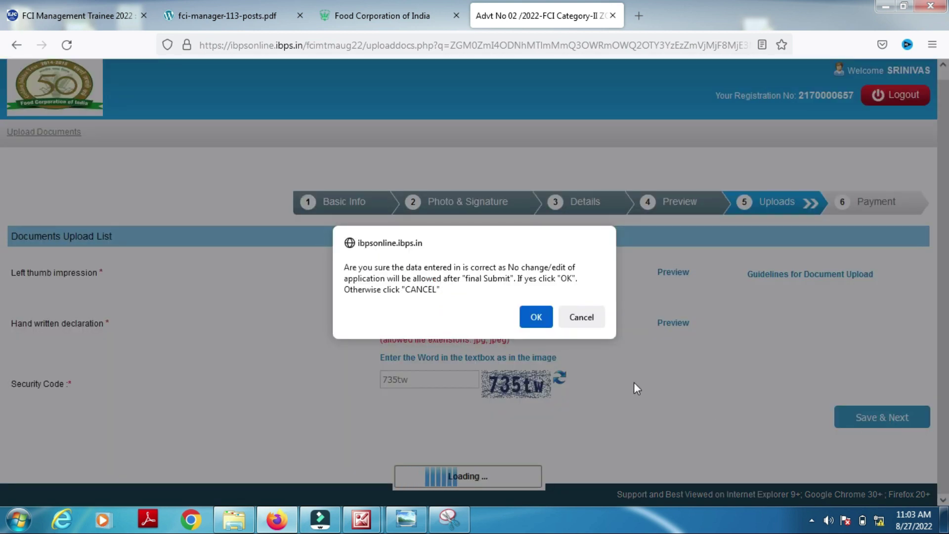
left_click(539, 319)
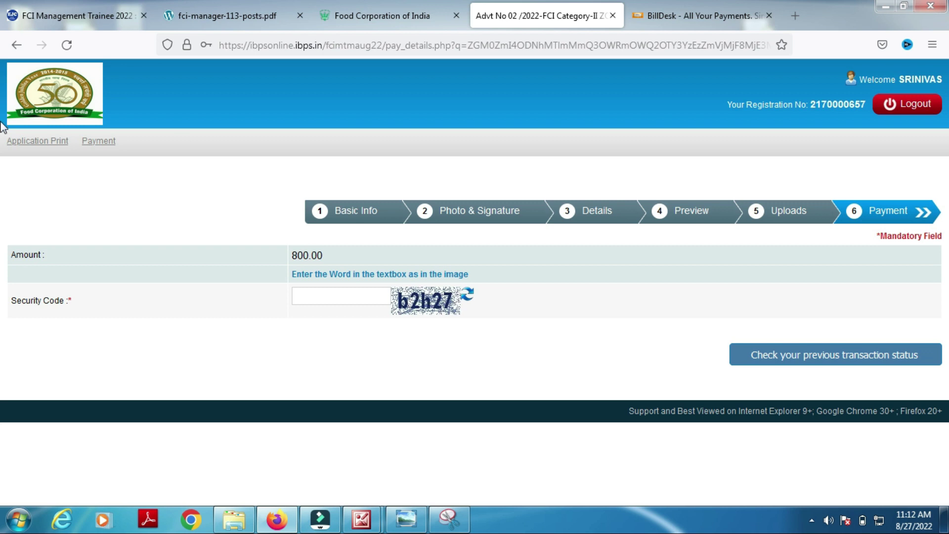
Step: Check the previous transaction status with the payment page's security code and proceed to the fee payment gateway
left_click(317, 295)
type("b2h27")
left_click(803, 345)
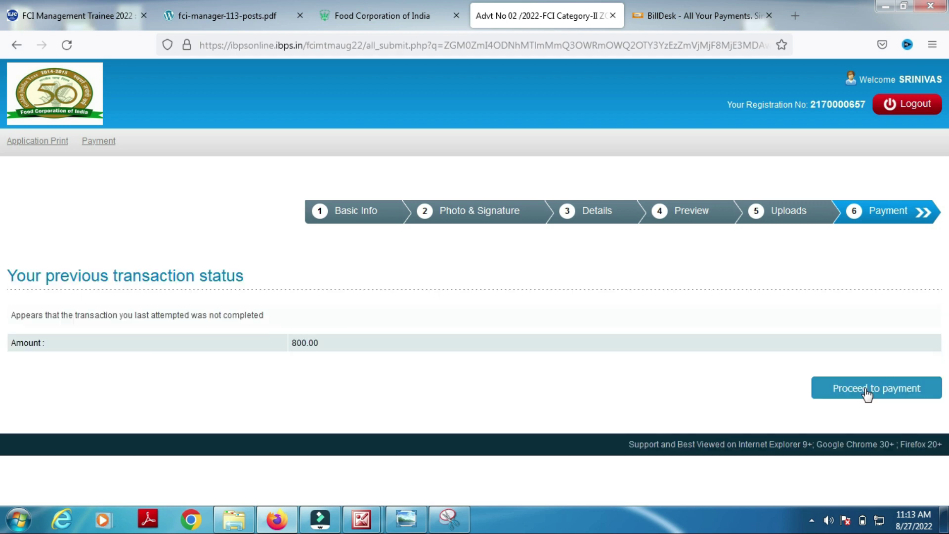
left_click(863, 390)
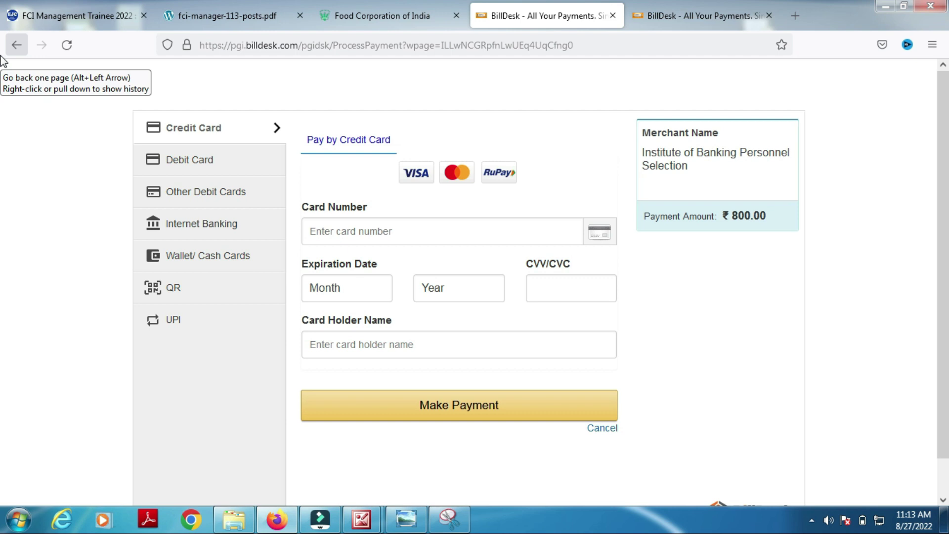
key("alt+Left")
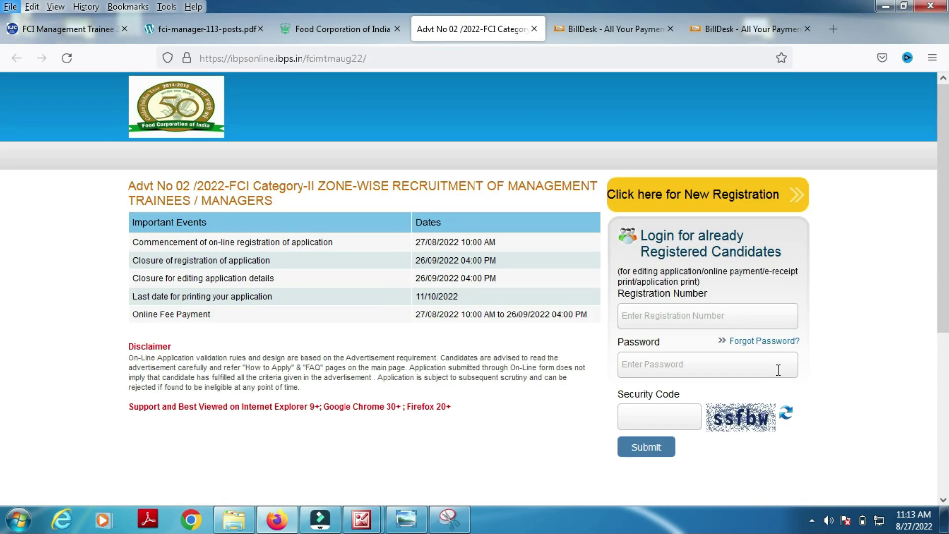